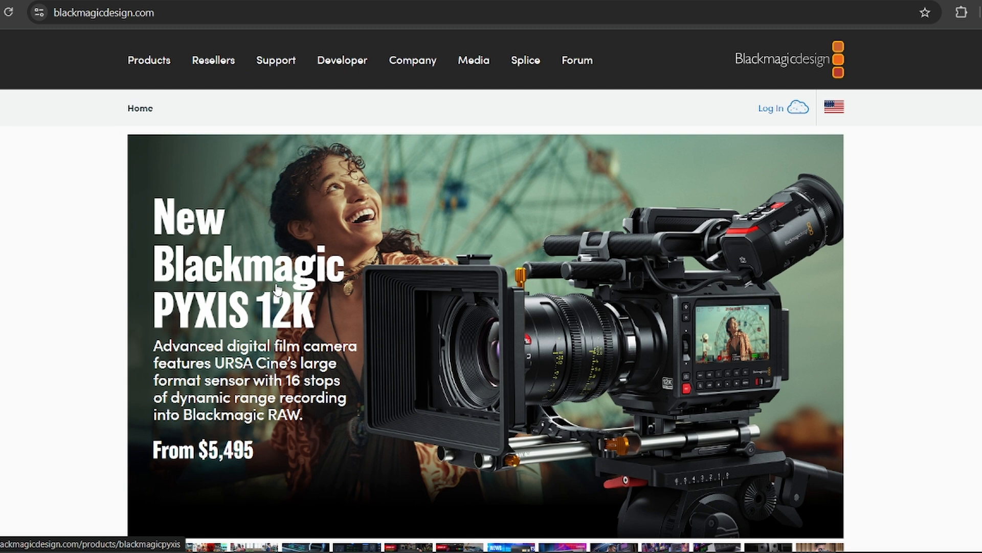
# - Find the free DaVinci Resolve among the Blackmagic Design products and open its product page
pyautogui.click(152, 69)
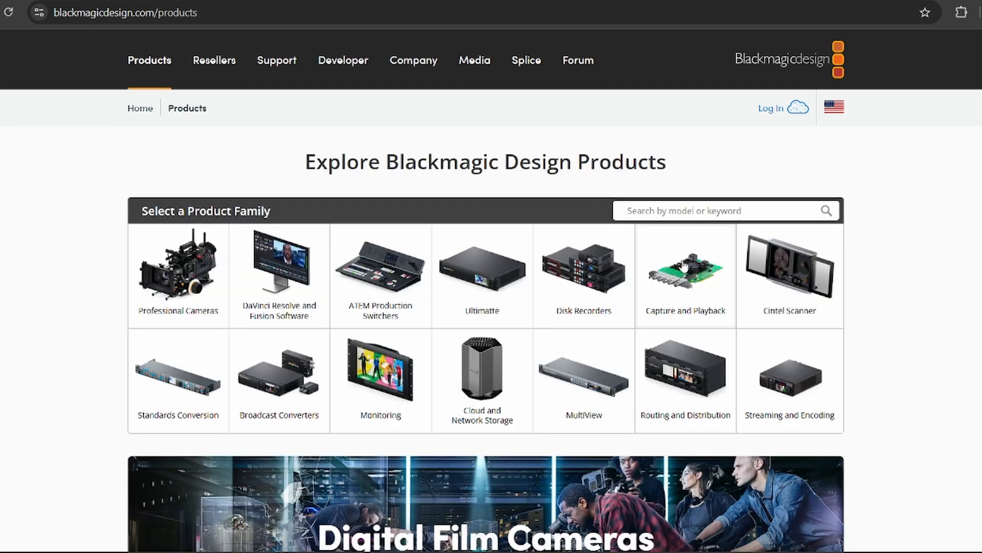
pyautogui.scroll(-1, 681, 269)
pyautogui.scroll(-20, 681, 269)
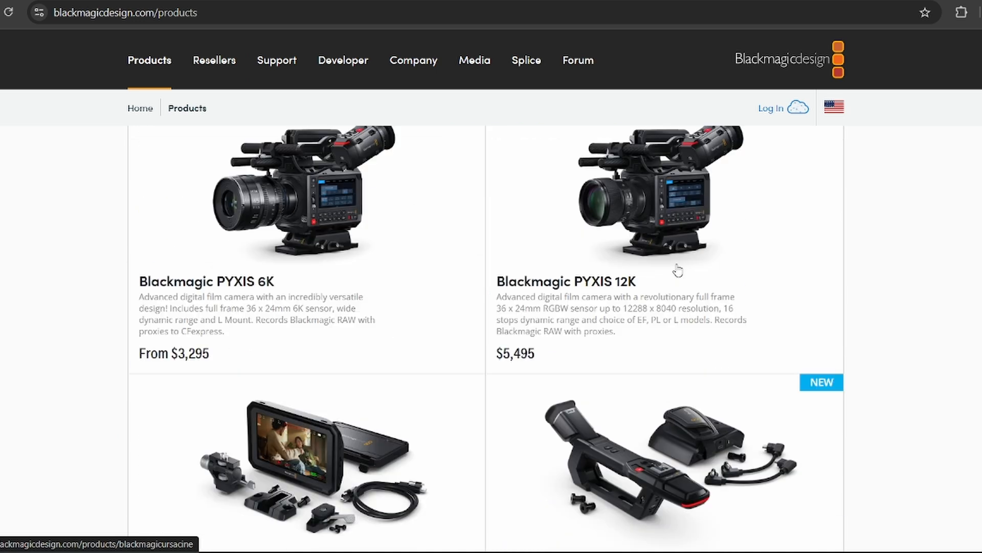
pyautogui.scroll(-20, 678, 271)
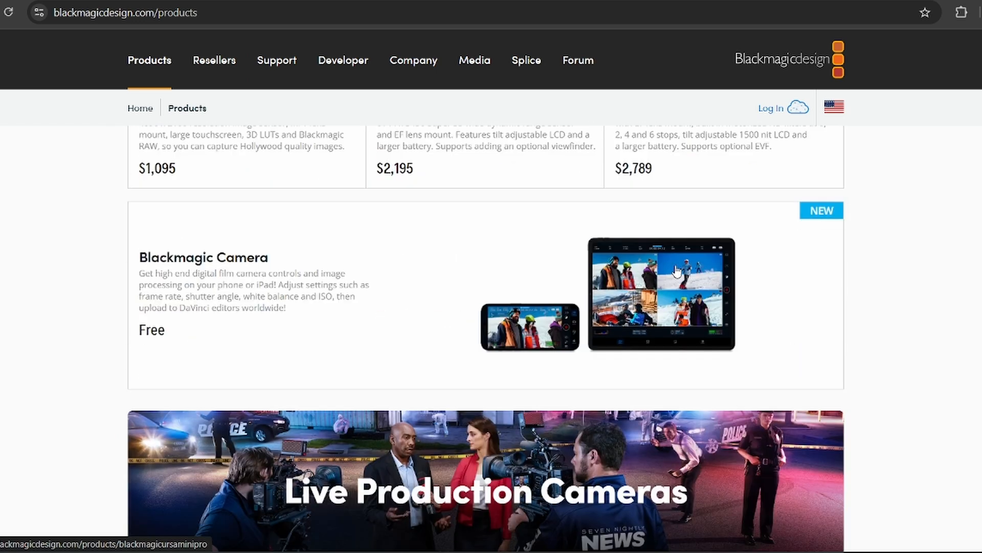
pyautogui.scroll(-15, 676, 269)
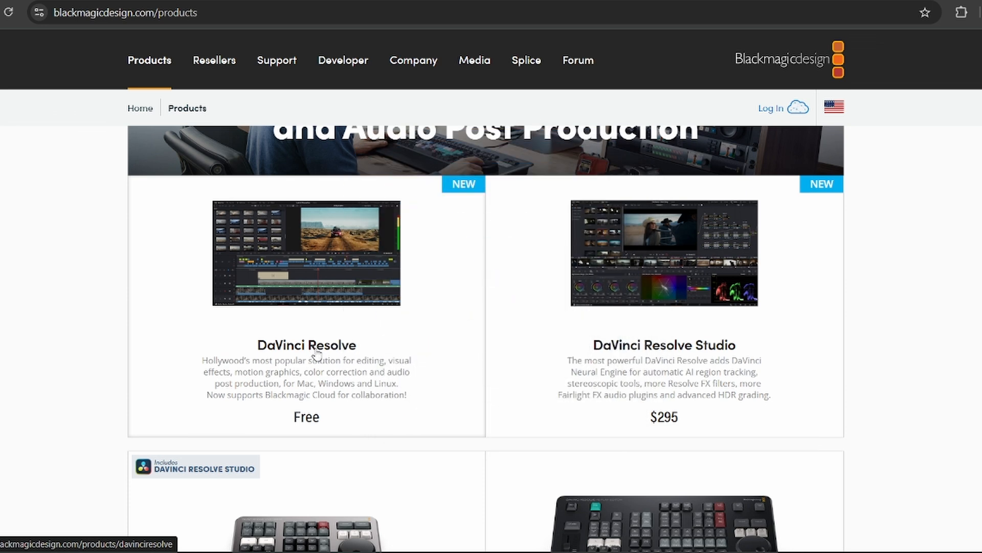
pyautogui.click(298, 301)
# - Choose the free DaVinci Resolve 20 download for Windows x86 and look through its registration form
pyautogui.scroll(3, 596, 379)
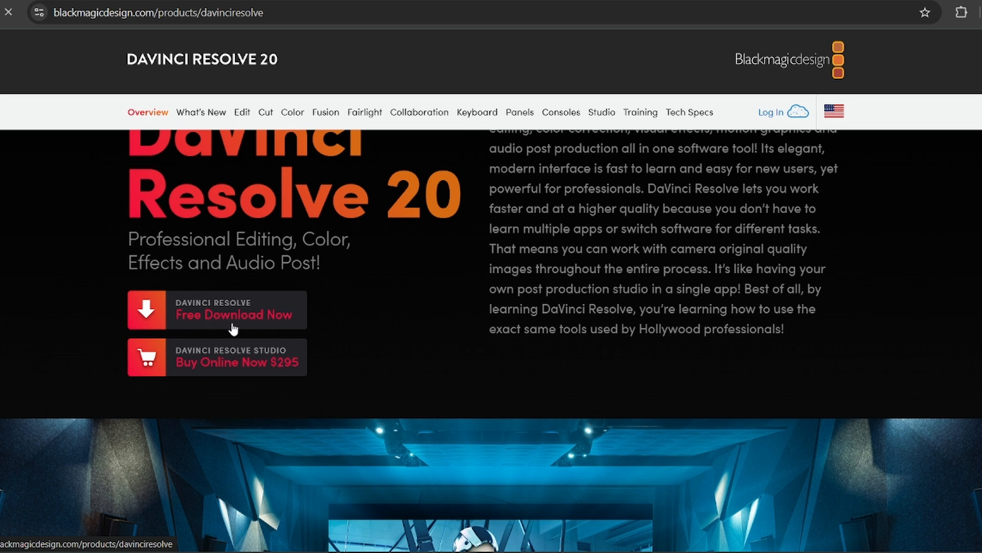
pyautogui.click(210, 323)
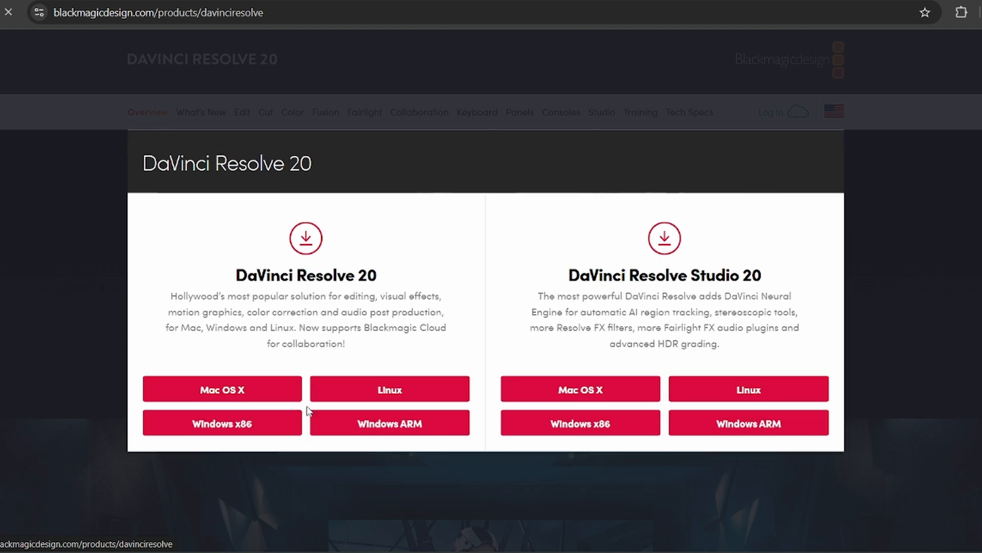
pyautogui.click(248, 425)
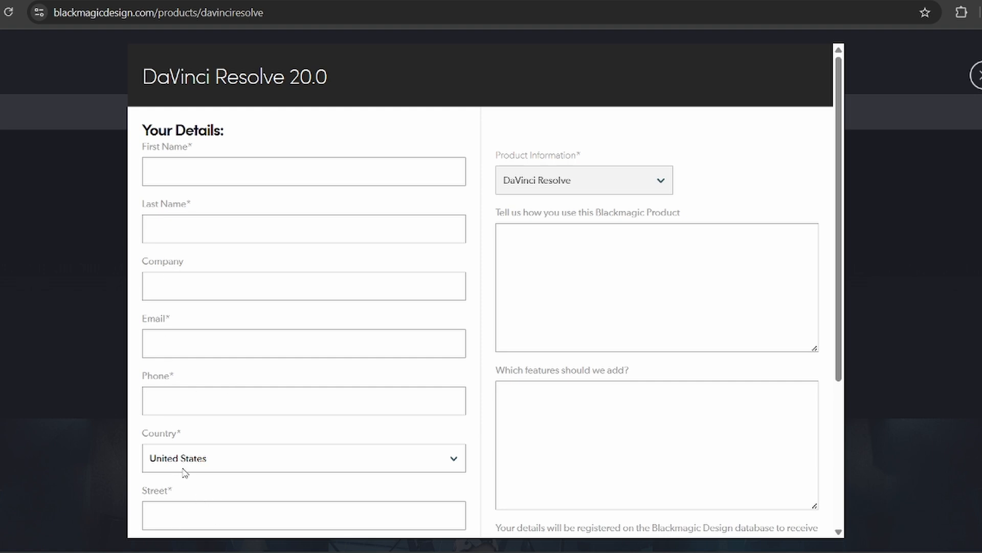
pyautogui.scroll(-3, 672, 364)
pyautogui.scroll(-1, 617, 366)
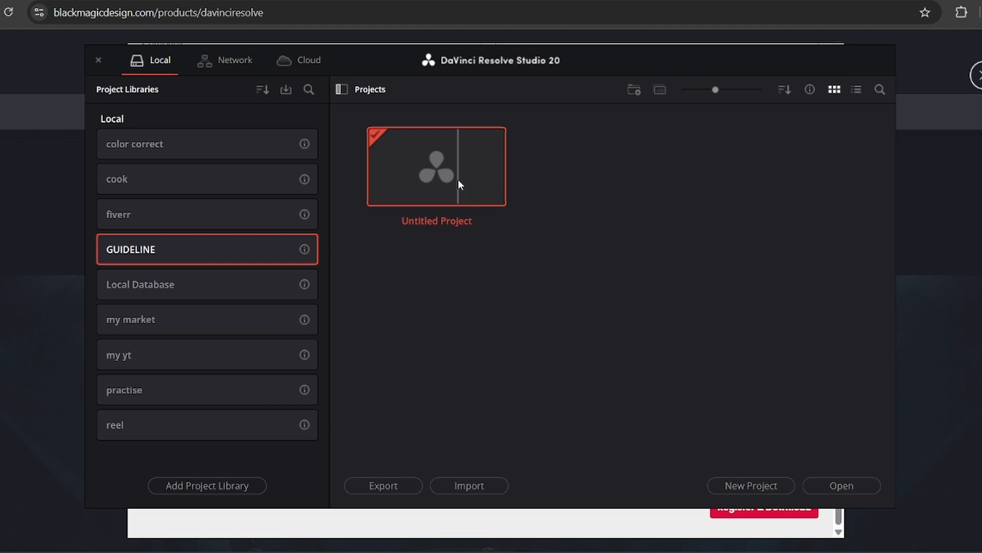
# - Create a new project named GUIDE in the GUIDELINE project library
pyautogui.click(740, 486)
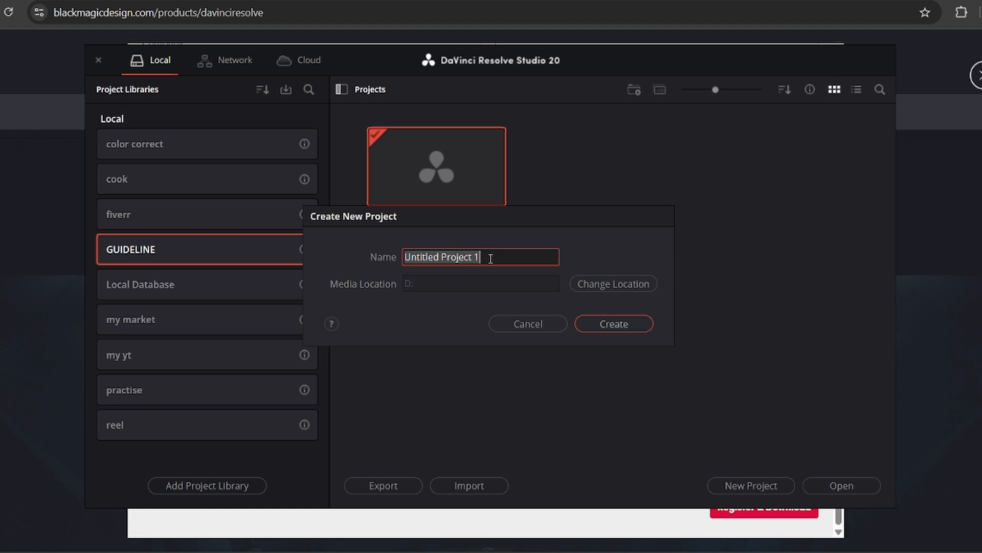
pyautogui.write('GUIU')
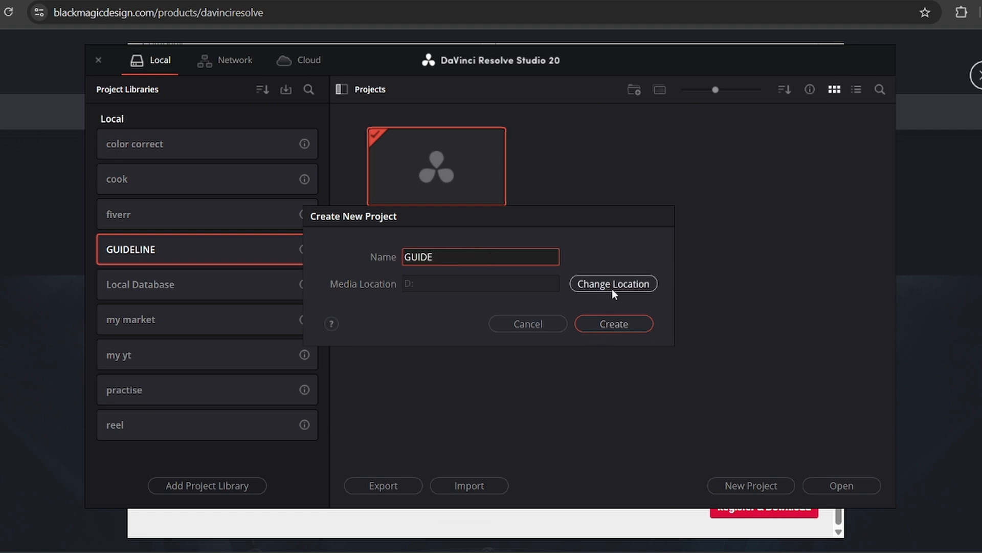
pyautogui.click(617, 326)
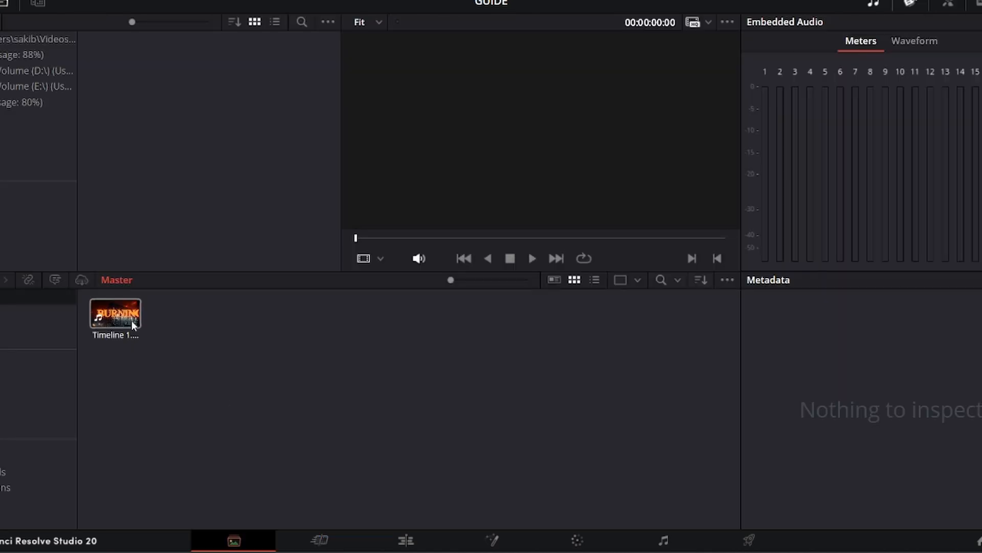
# - Enlarge the timeline area on the Cut page and switch to the Edit page with the media pool shown
pyautogui.click(320, 540)
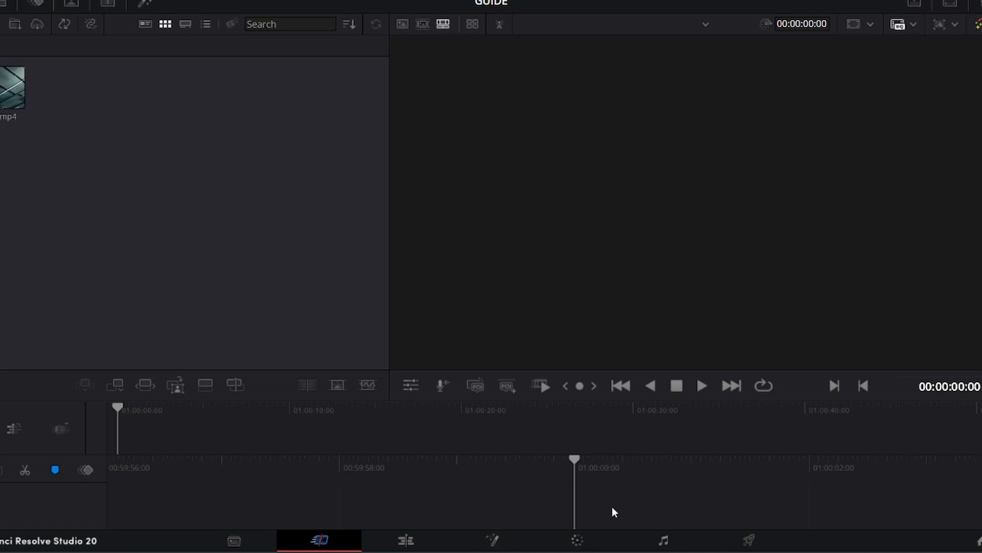
pyautogui.moveTo(654, 403); pyautogui.dragTo(651, 253)
pyautogui.click(422, 546)
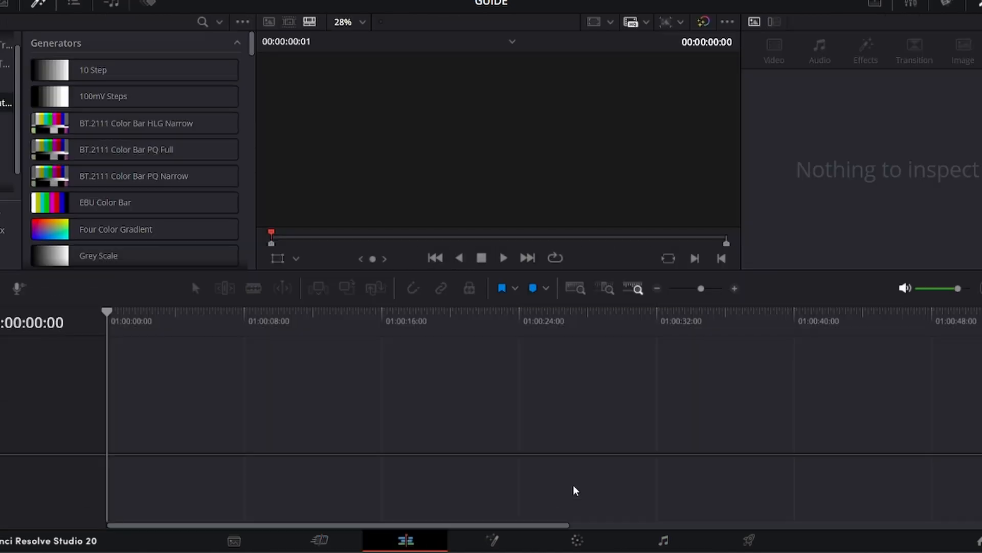
pyautogui.click(5, 4)
pyautogui.click(340, 535)
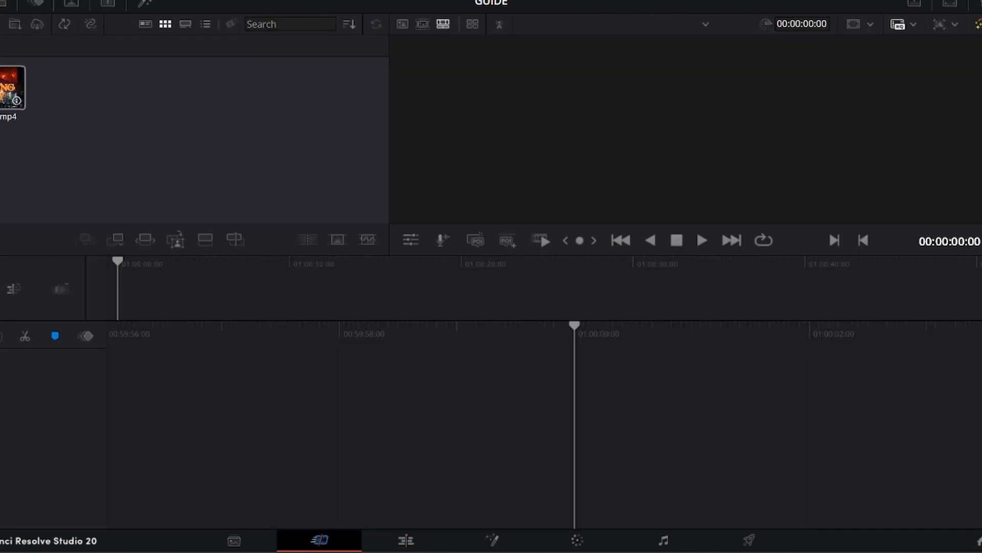
pyautogui.click(416, 530)
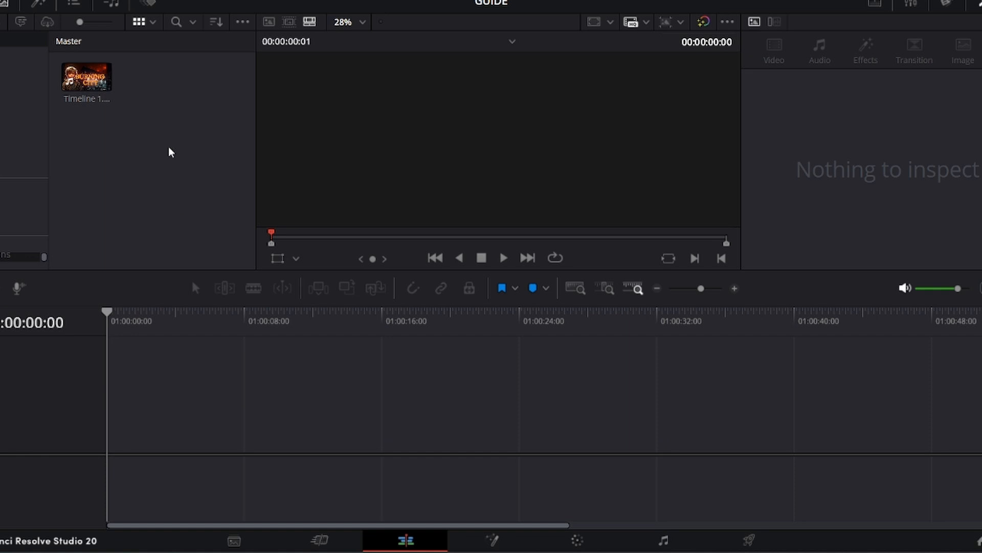
# - Place the Timeline 1.mp4 clip at the start of the empty timeline and play it briefly
pyautogui.moveTo(90, 82); pyautogui.dragTo(106, 336)
pyautogui.press('space')
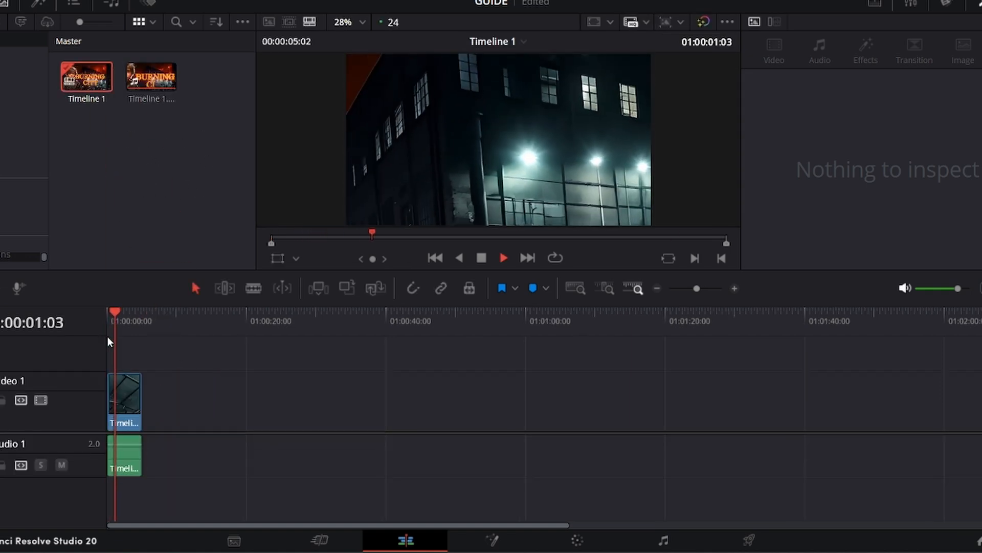
pyautogui.press('space')
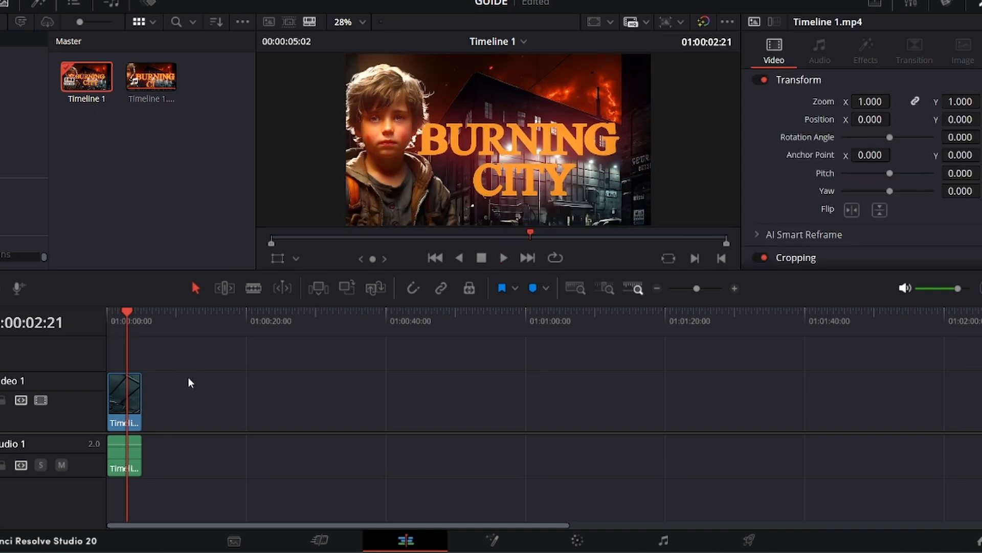
# - Delete the video and audio clips from the timeline, and delete Timeline 1 from the media pool
pyautogui.moveTo(189, 378); pyautogui.dragTo(91, 490)
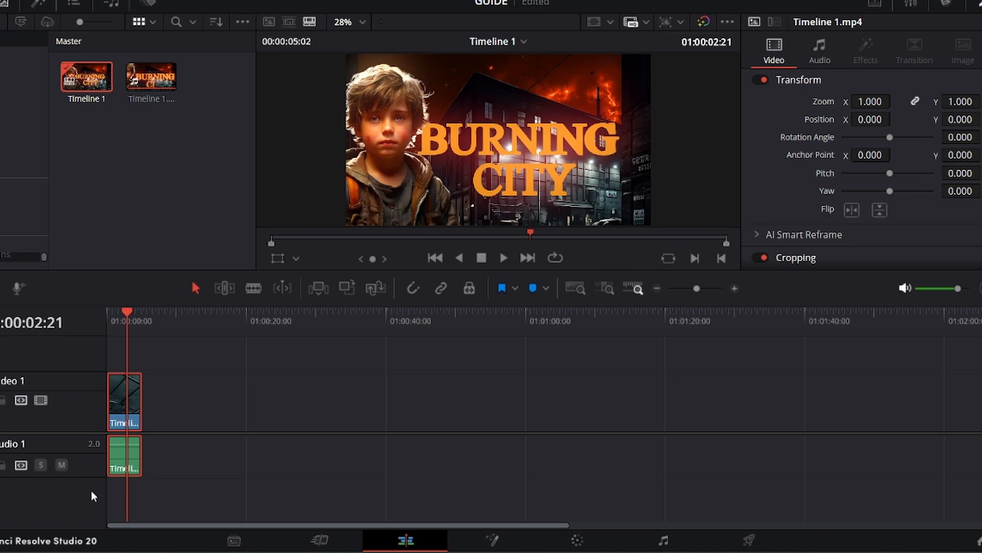
pyautogui.press('Delete')
pyautogui.click(93, 83)
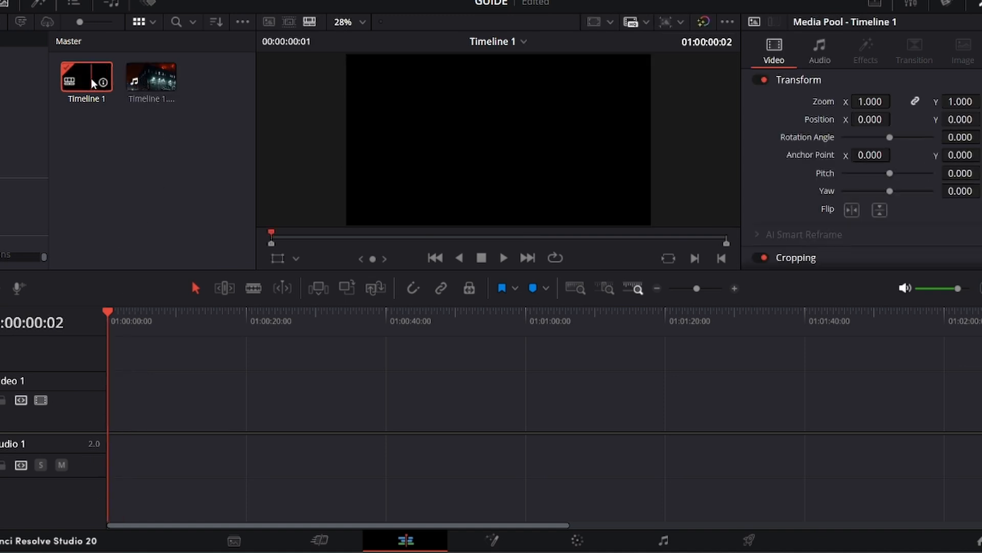
pyautogui.press('Delete')
pyautogui.press('Return')
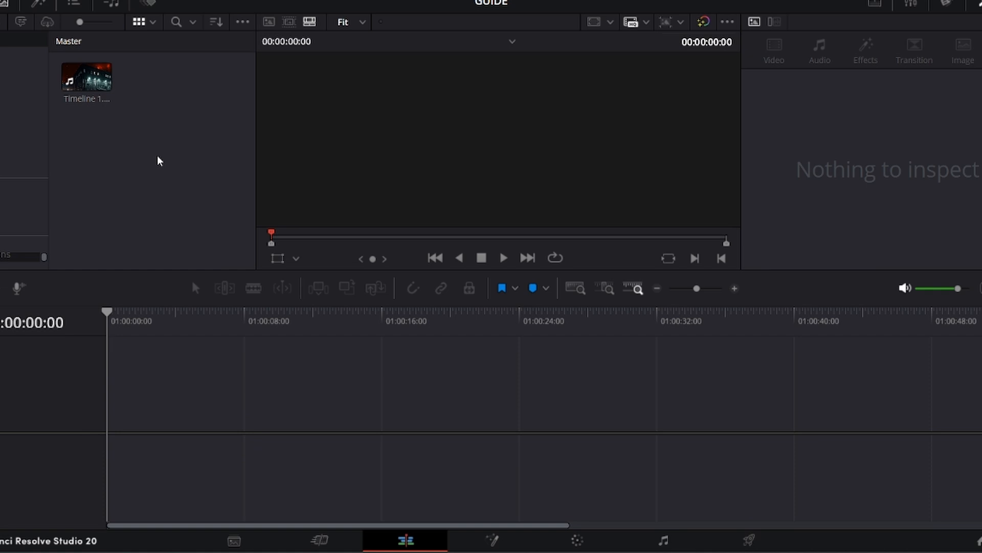
# - Start a new timeline named BURING CITY from the media pool and turn off Use Project Settings
pyautogui.rightClick(180, 104)
pyautogui.moveTo(213, 113)
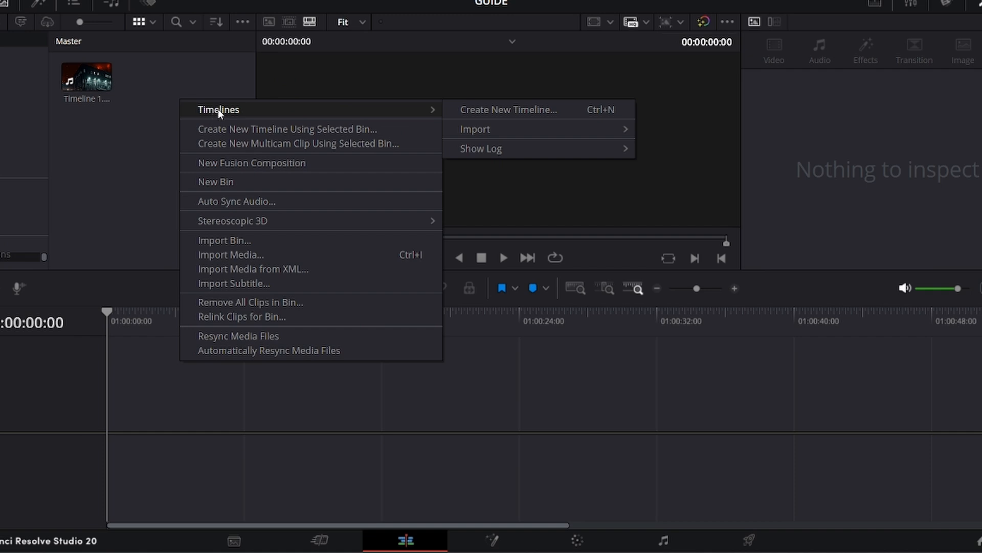
pyautogui.click(504, 110)
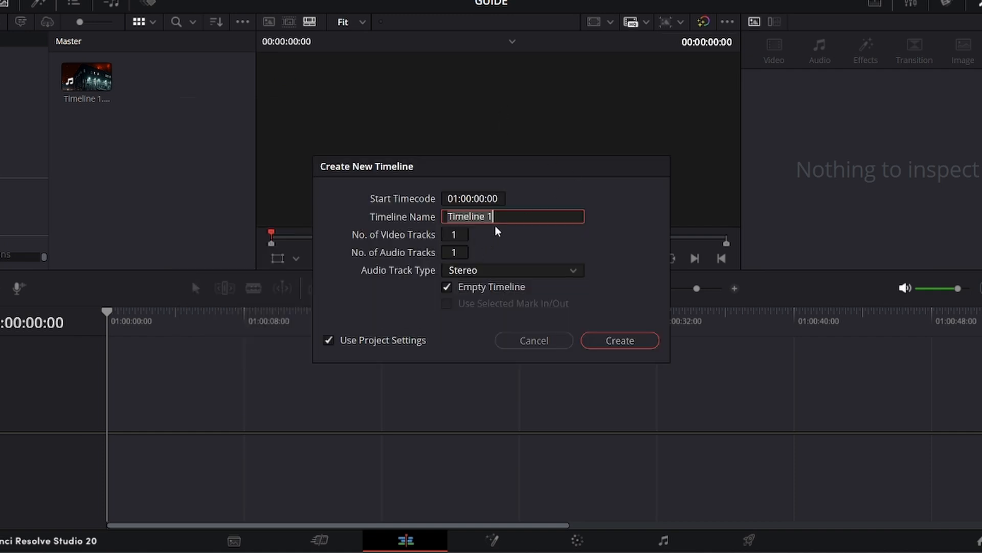
pyautogui.write('BURIN')
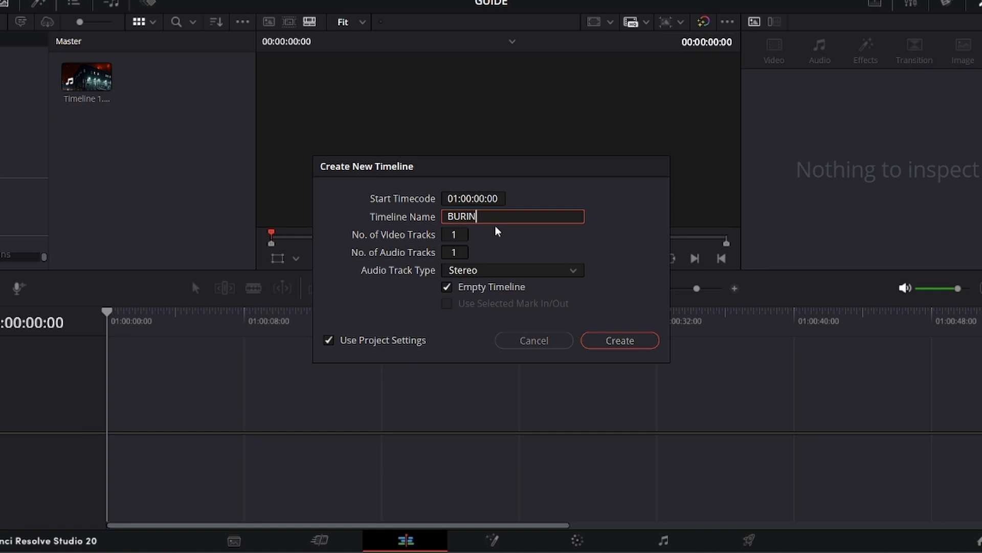
pyautogui.write('G CITY')
pyautogui.click(329, 340)
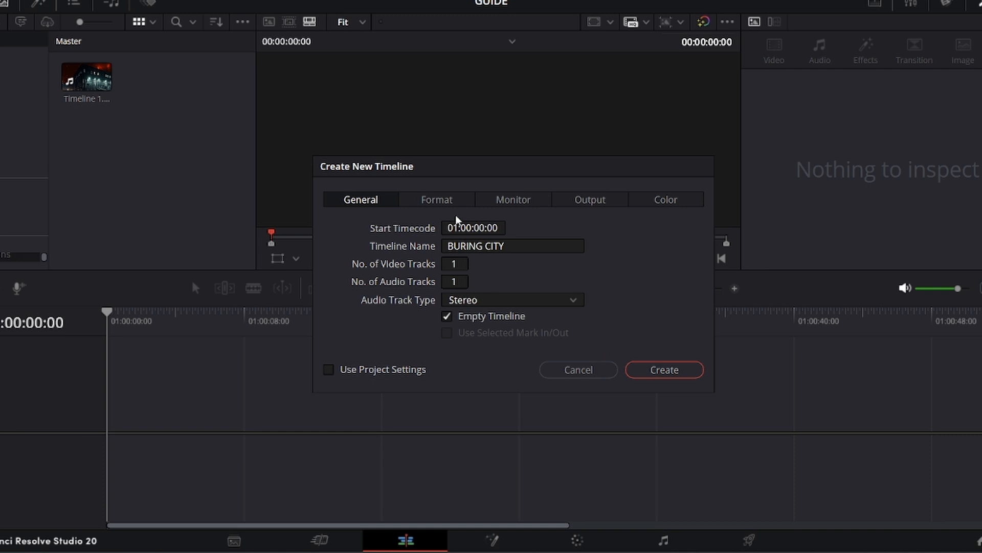
# - Look through the available timeline resolutions in the new timeline's format settings, keeping 1920 x 1080 HD
pyautogui.click(449, 204)
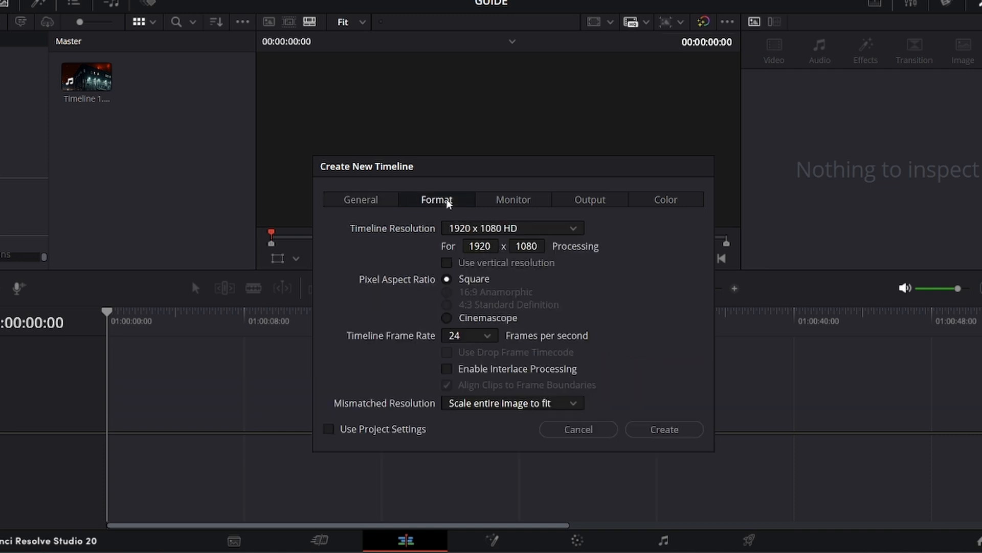
pyautogui.click(512, 228)
pyautogui.scroll(-10, 572, 366)
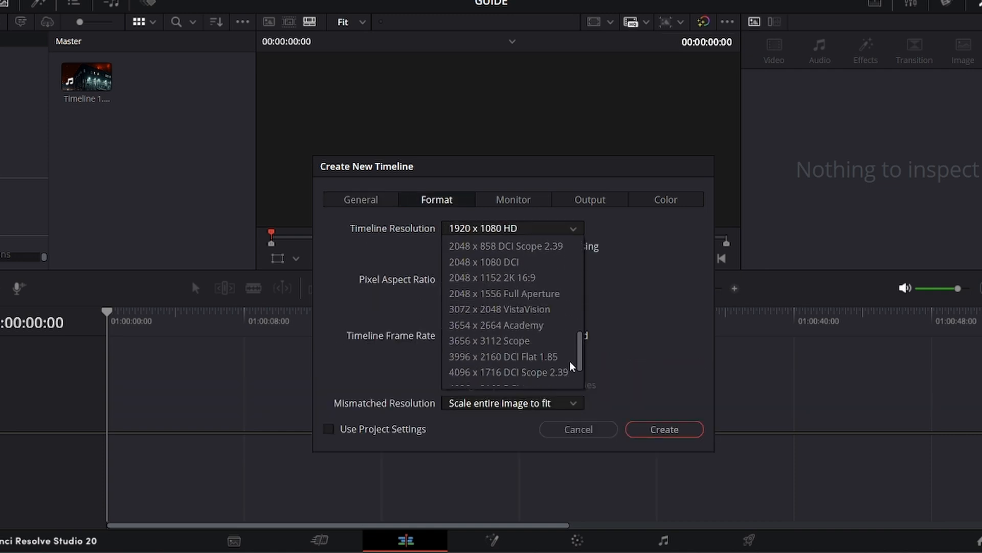
pyautogui.scroll(-3, 572, 371)
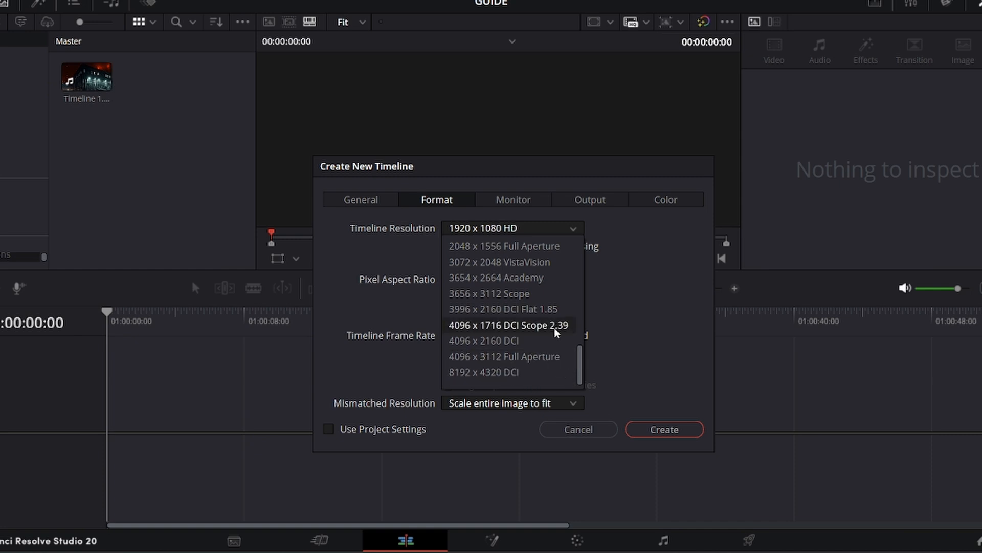
pyautogui.moveTo(578, 351); pyautogui.dragTo(578, 336)
pyautogui.scroll(3, 552, 285)
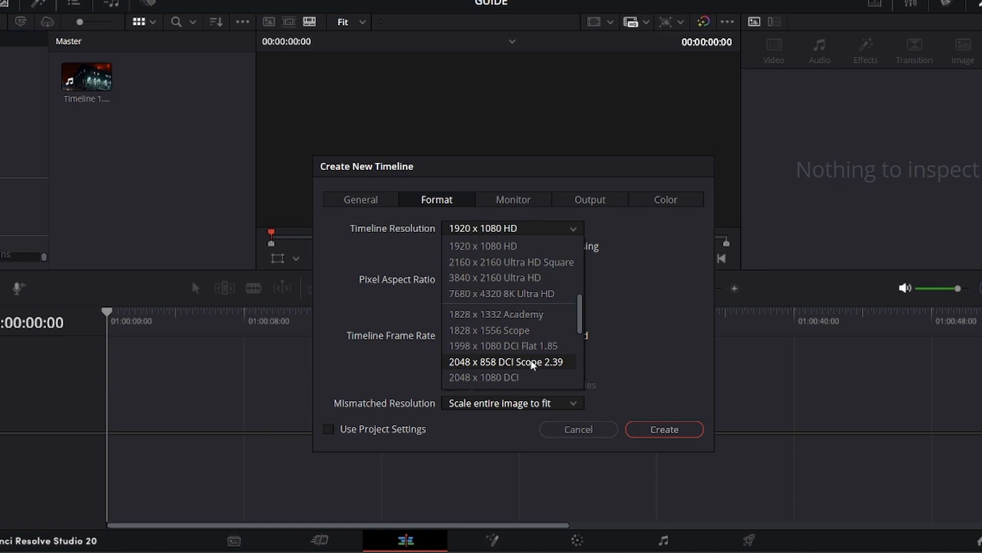
pyautogui.scroll(-3, 532, 360)
pyautogui.scroll(8, 450, 287)
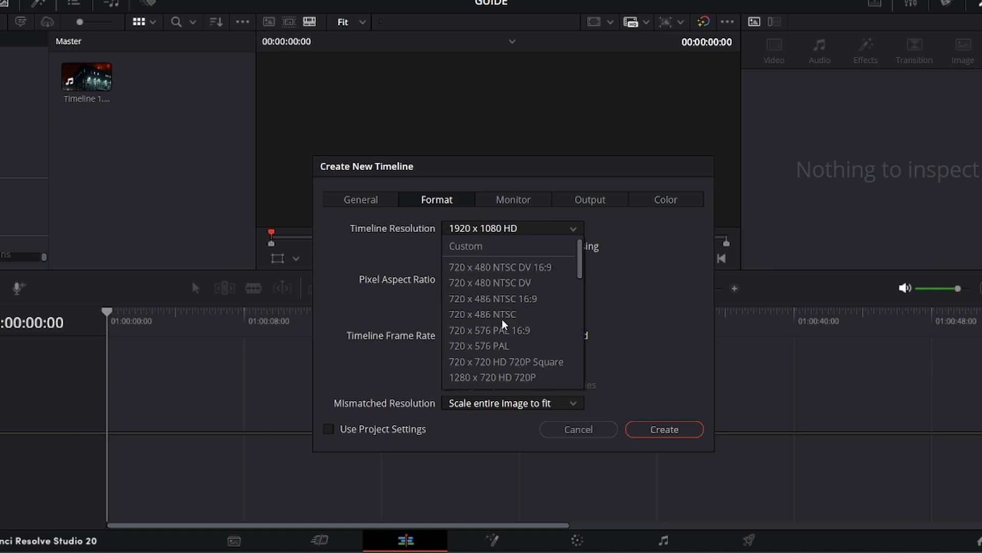
pyautogui.scroll(-2, 504, 324)
pyautogui.scroll(-5, 504, 323)
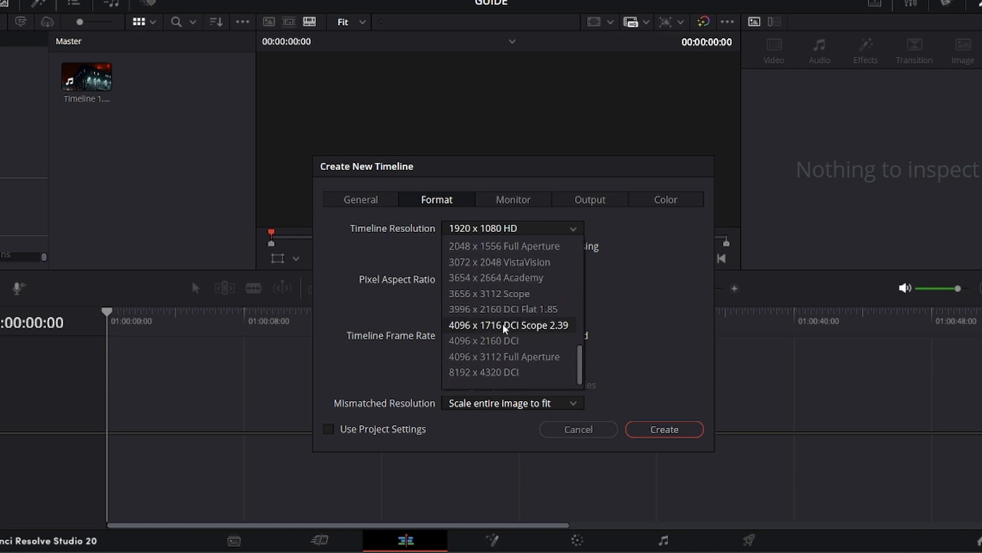
pyautogui.click(587, 363)
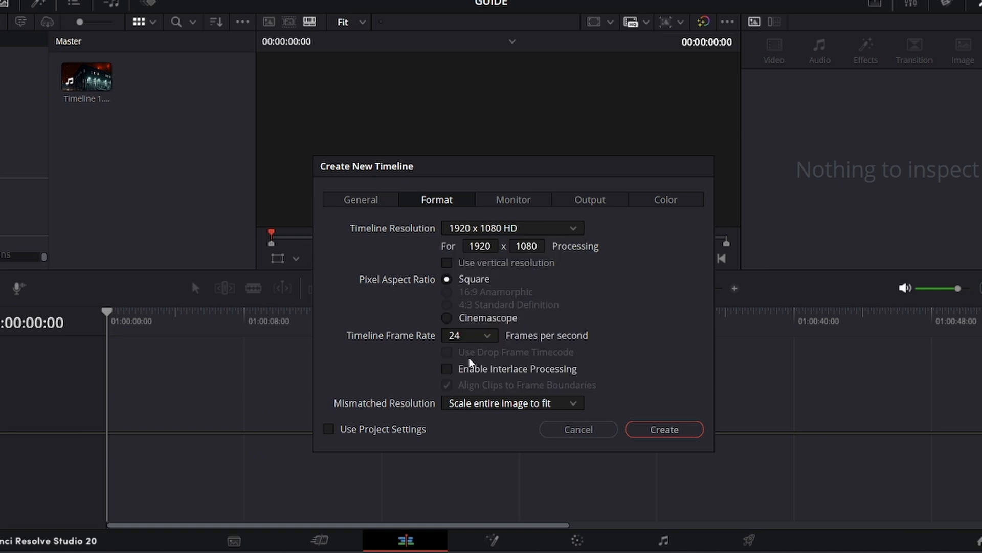
# - Set the new timeline's frame rate to 30 frames per second and create the BURING CITY timeline
pyautogui.click(489, 338)
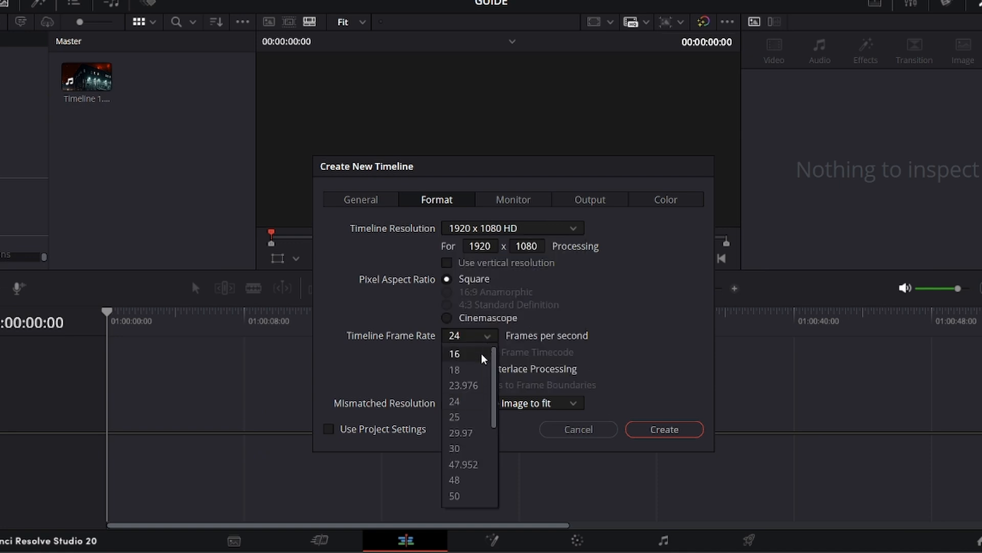
pyautogui.click(468, 449)
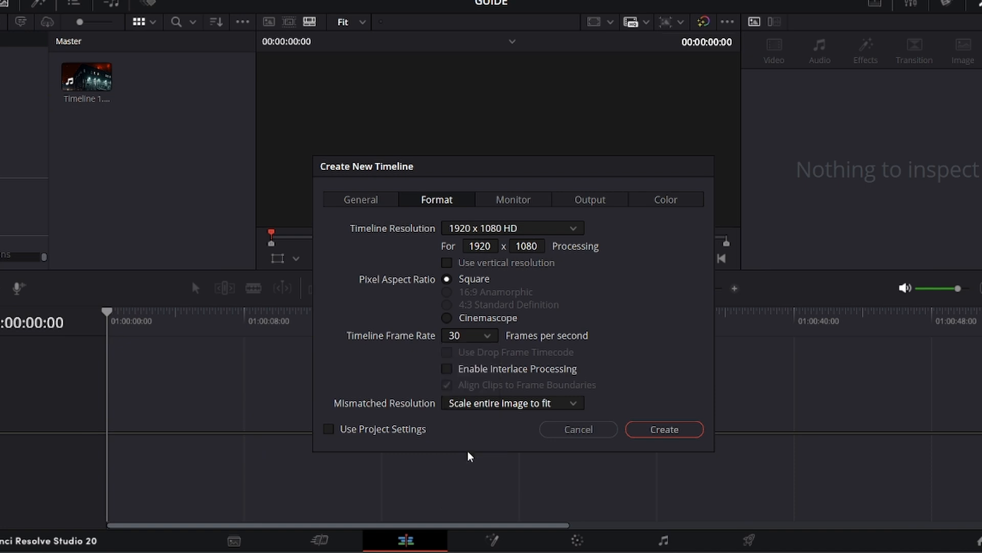
pyautogui.click(487, 337)
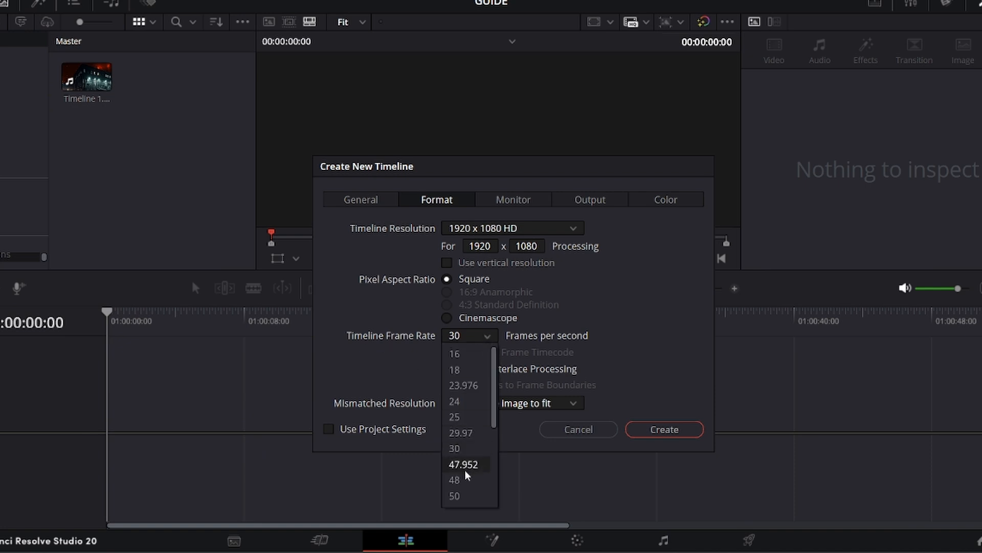
pyautogui.scroll(-2, 460, 491)
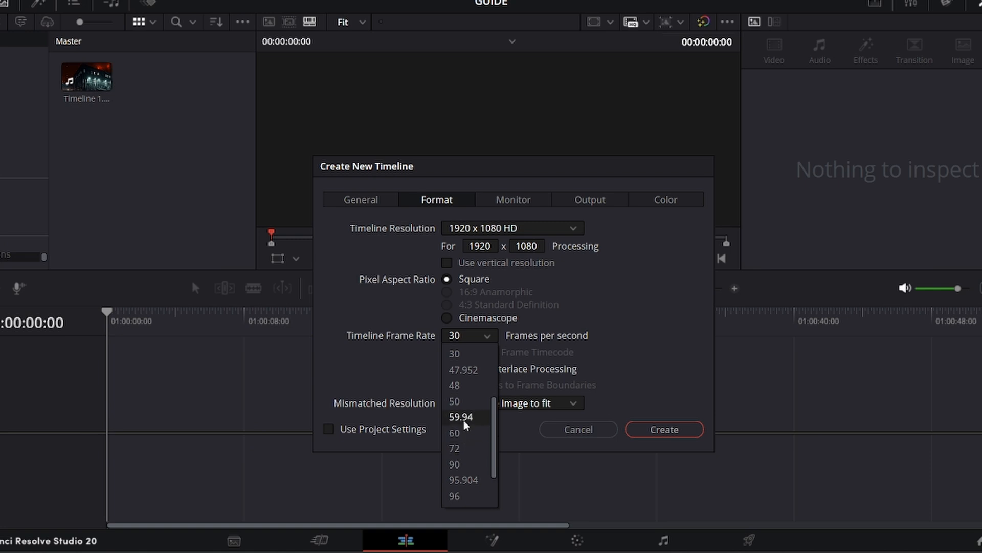
pyautogui.scroll(-1, 461, 497)
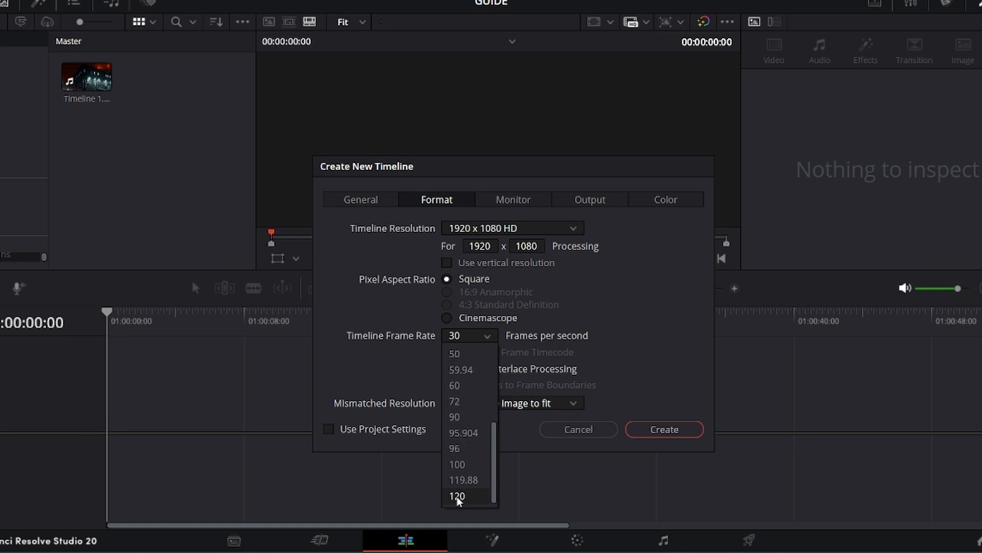
pyautogui.scroll(3, 457, 494)
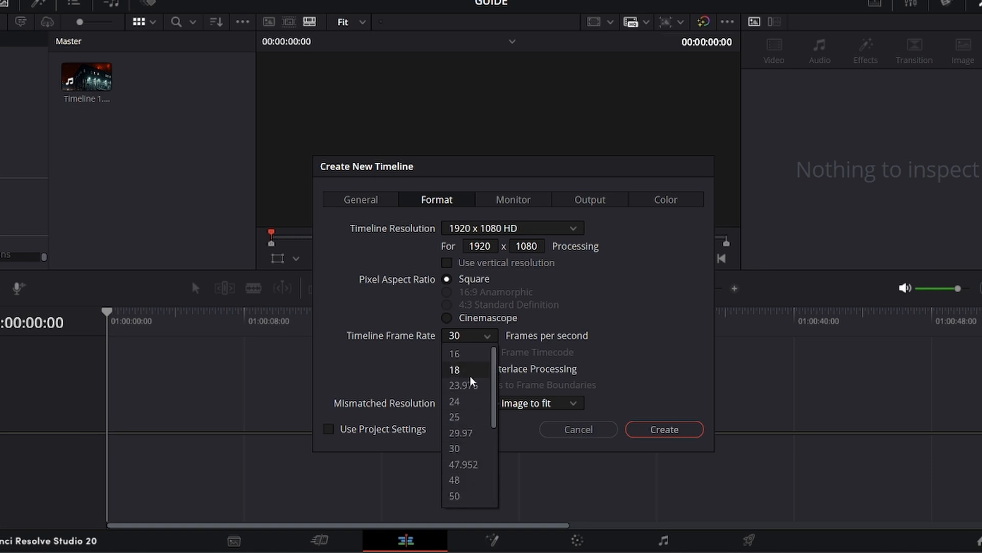
pyautogui.click(604, 370)
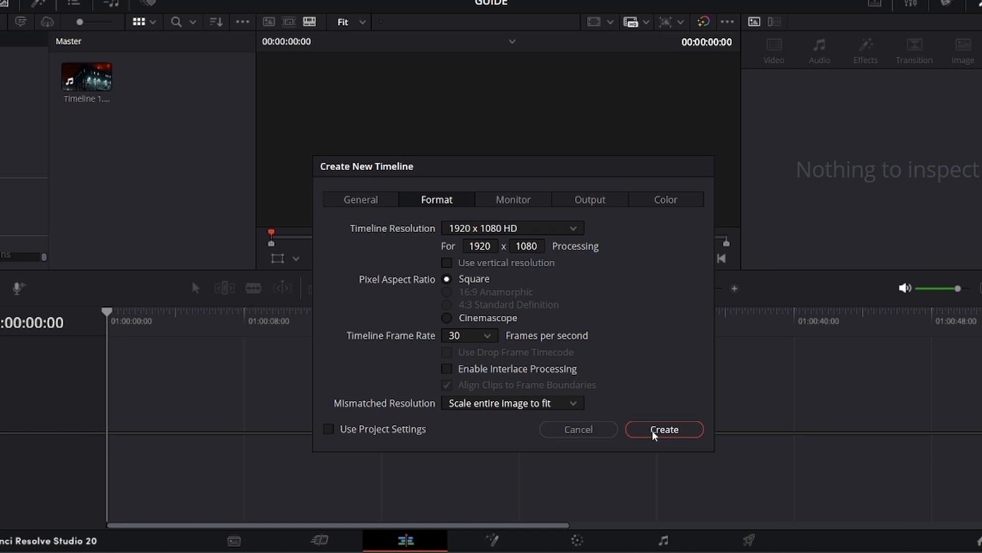
pyautogui.click(654, 433)
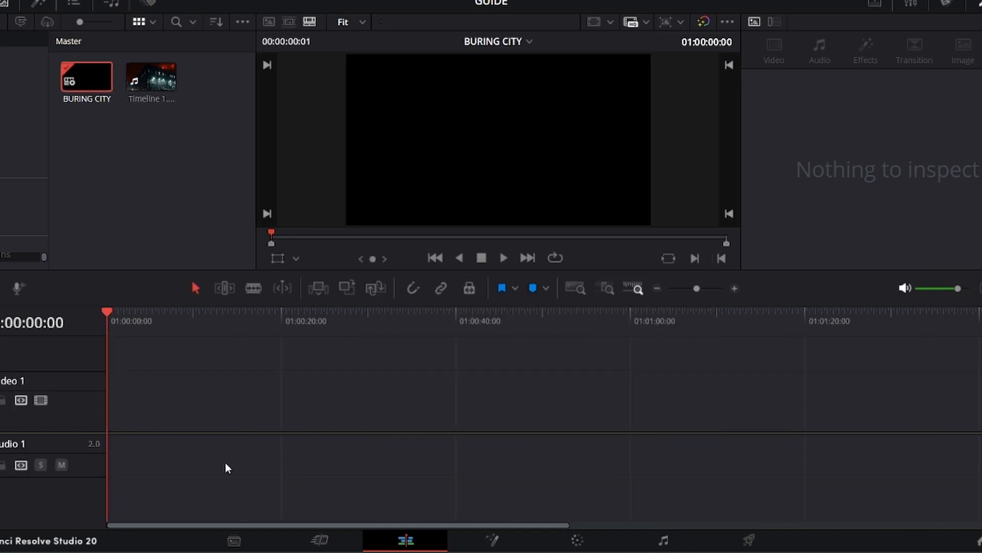
# - Place the Timeline 1.mp4 clip at the start of the BURING CITY timeline and play it briefly
pyautogui.moveTo(161, 423); pyautogui.dragTo(388, 408)
pyautogui.moveTo(198, 337); pyautogui.dragTo(105, 338)
pyautogui.moveTo(150, 77); pyautogui.dragTo(105, 414)
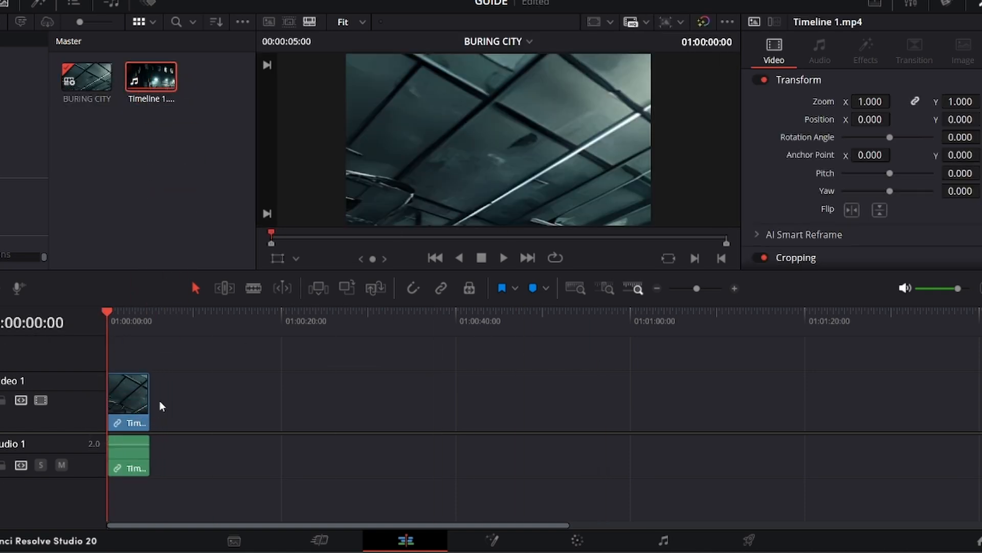
pyautogui.press('space')
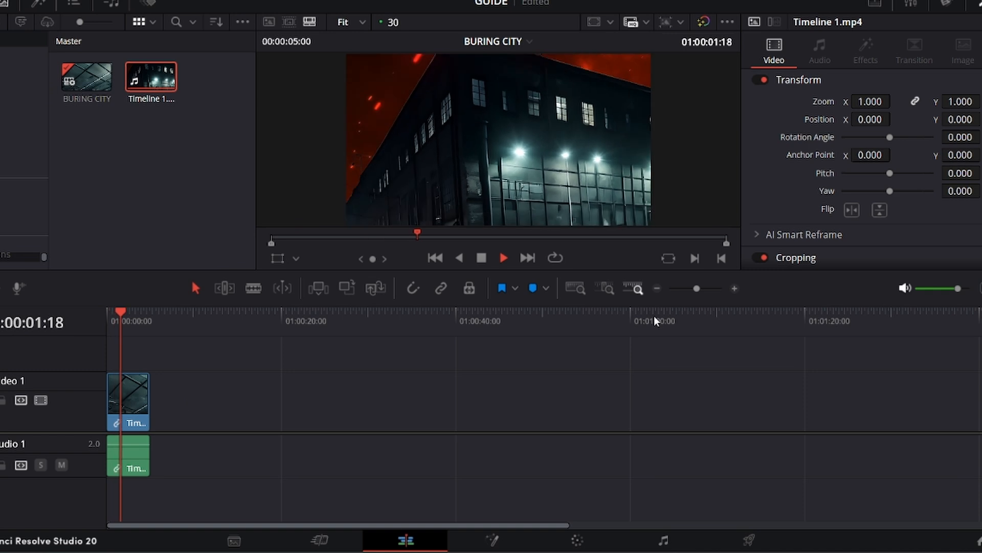
pyautogui.click(710, 289)
pyautogui.press('space')
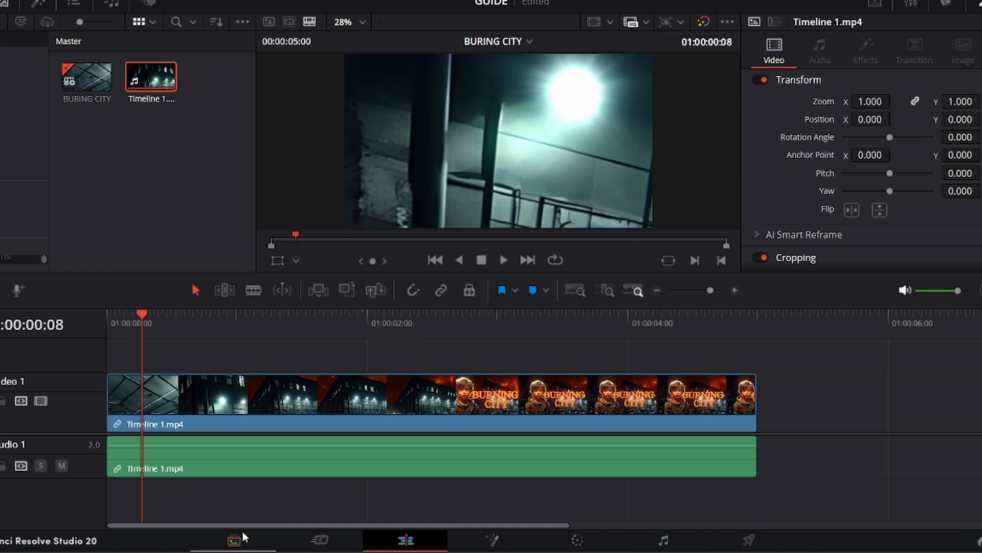
# - Switch to the Cut page, play the timeline to 01:00:02:17 and split the clip there
pyautogui.click(235, 540)
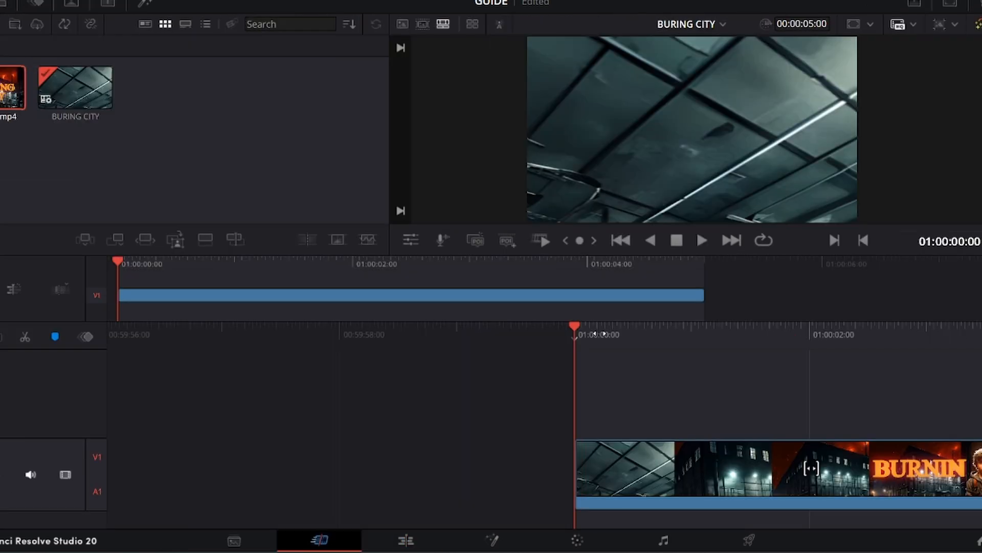
pyautogui.press('space')
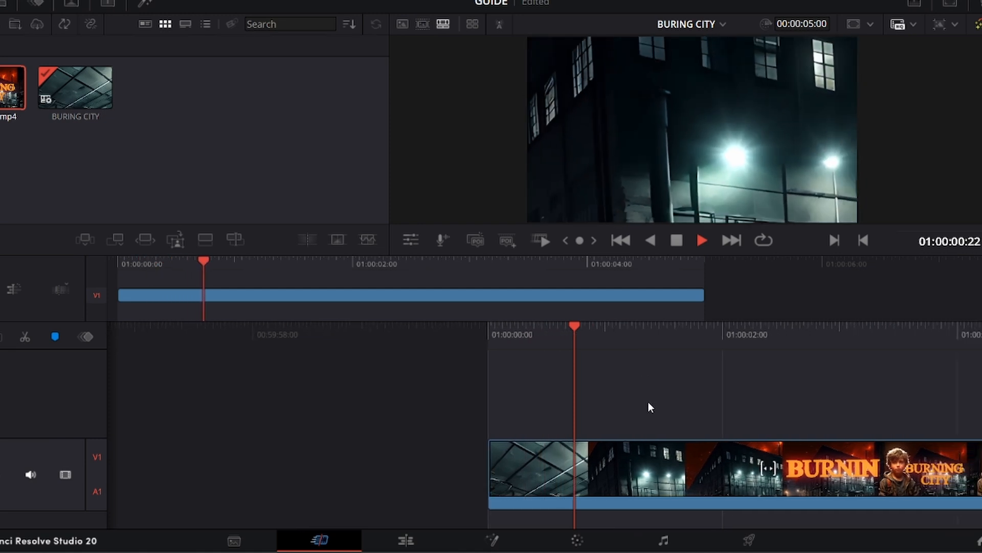
pyautogui.press('space')
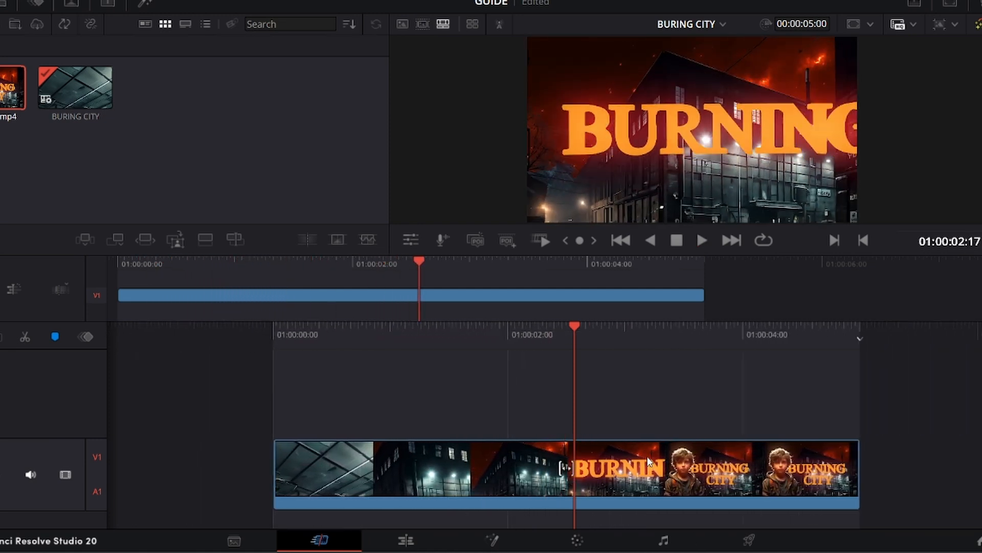
pyautogui.click(600, 473)
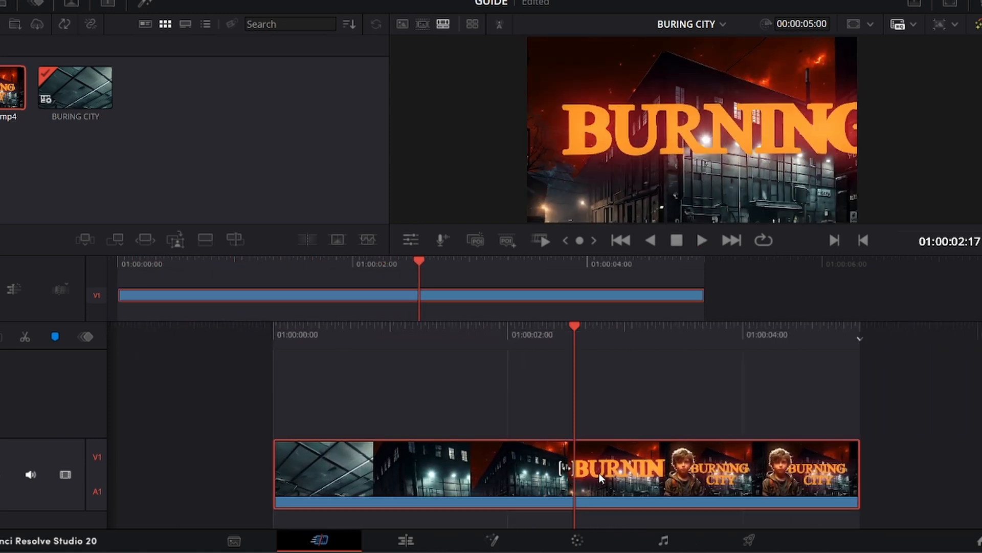
pyautogui.hotkey('ctrl', 'b')
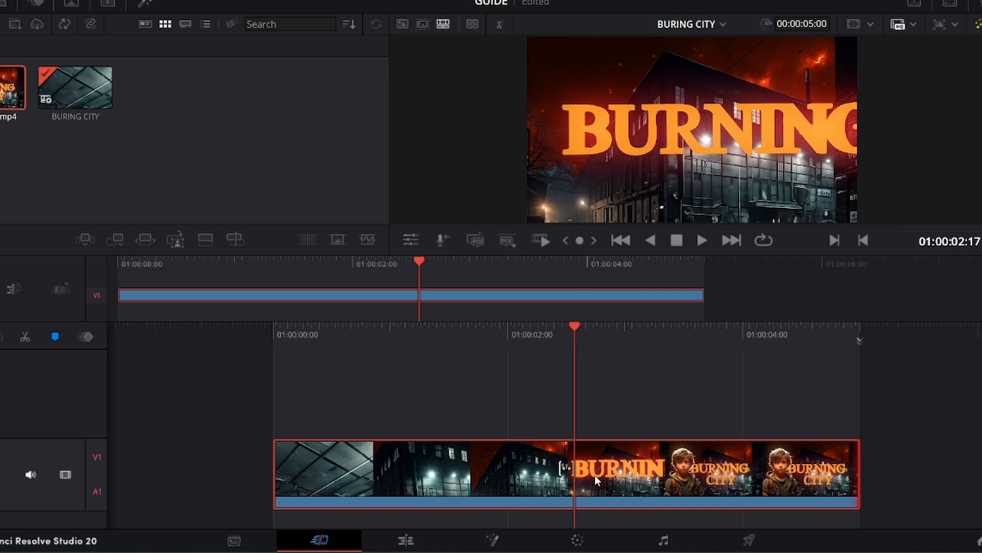
# - Split the second part of the clip at 01:00:02:28 and play on from the cut
pyautogui.click(318, 274)
pyautogui.moveTo(318, 263); pyautogui.dragTo(479, 269)
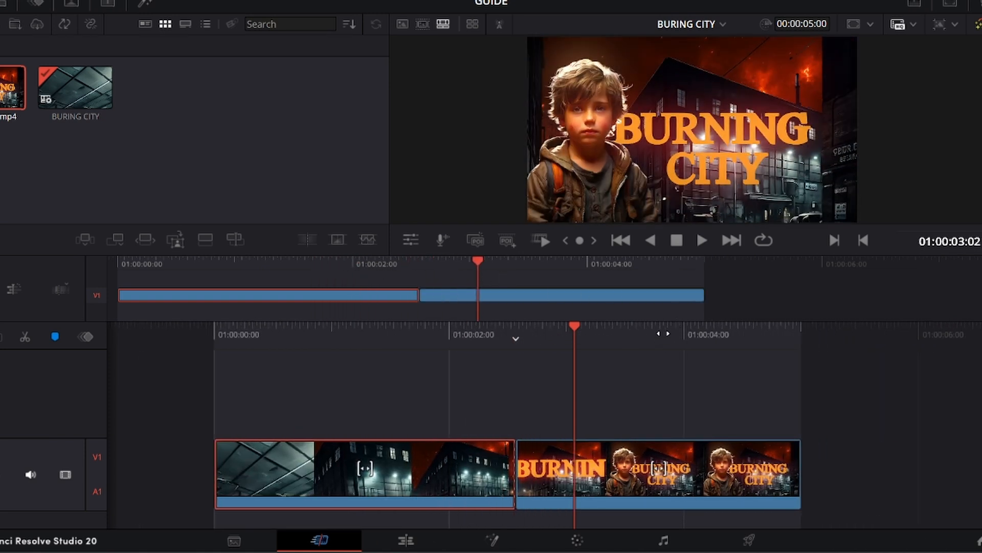
pyautogui.moveTo(663, 333)
pyautogui.mouseDown()
pyautogui.moveTo(683, 346)
pyautogui.moveTo(800, 365)
pyautogui.moveTo(877, 366)
pyautogui.moveTo(654, 385)
pyautogui.moveTo(669, 381)
pyautogui.mouseUp()
pyautogui.click(461, 264)
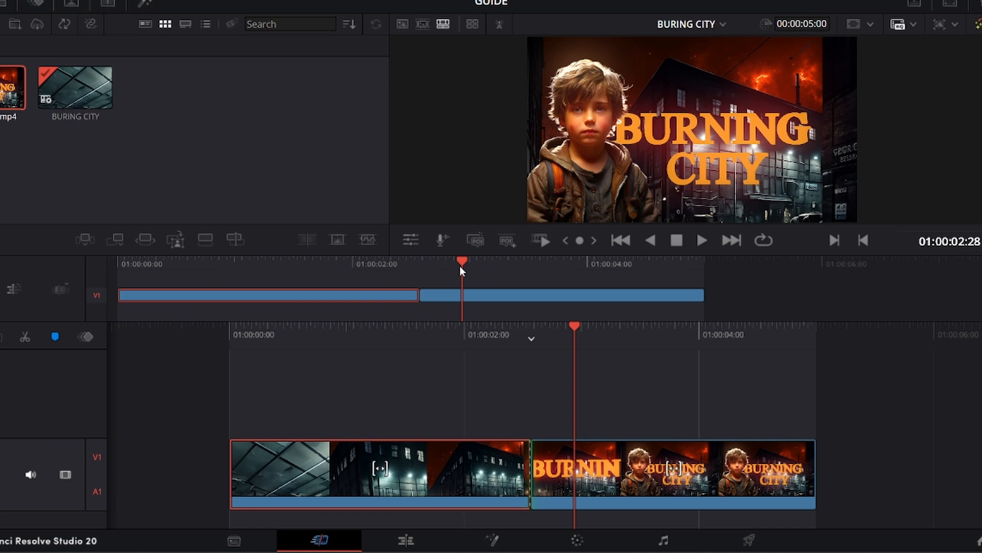
pyautogui.hotkey('ctrl', 'b')
pyautogui.press('v')
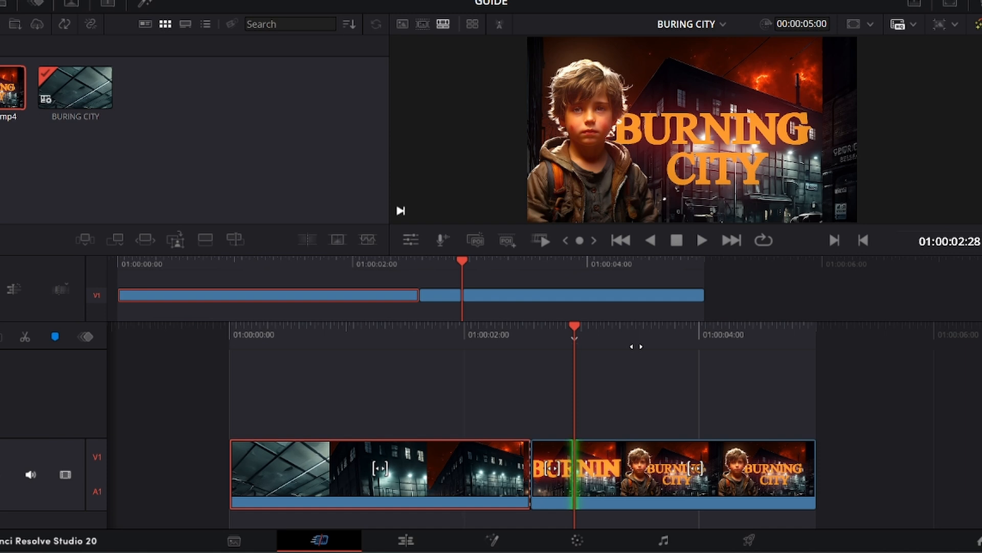
pyautogui.hotkey('ctrl', 'b')
pyautogui.press('space')
pyautogui.press('space')
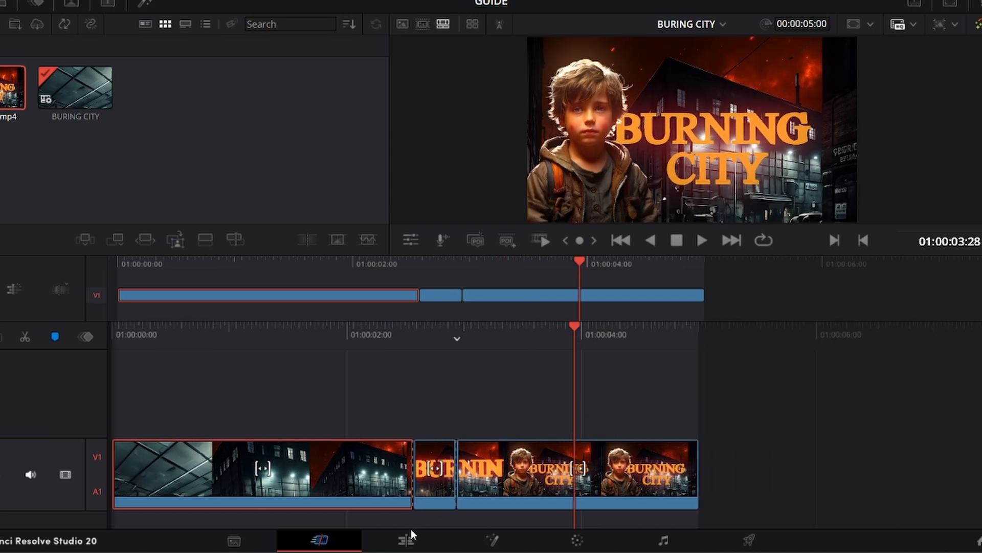
# - Return to the Edit page, park the playhead near the timeline start and look at the generators in the effects library
pyautogui.click(406, 538)
pyautogui.press('Home')
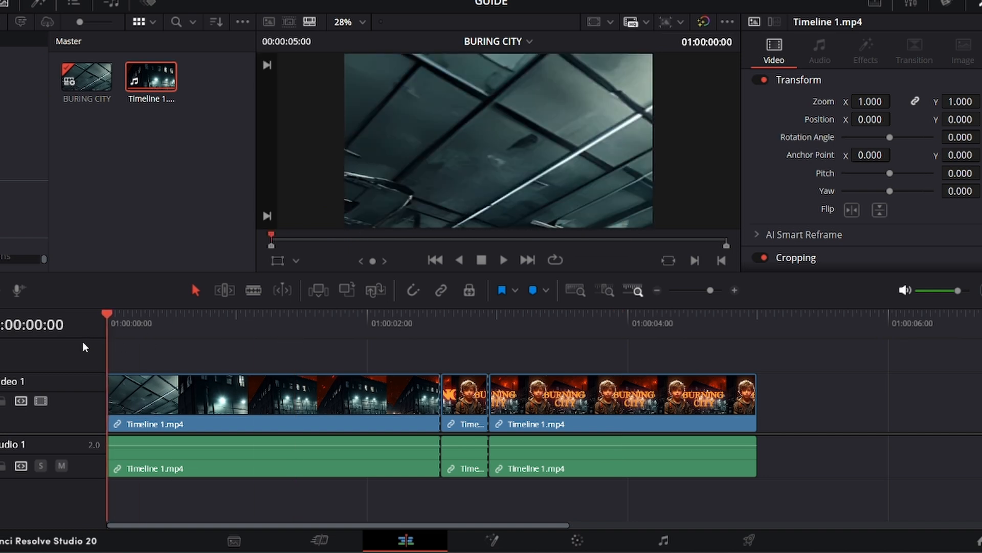
pyautogui.moveTo(149, 331); pyautogui.dragTo(124, 335)
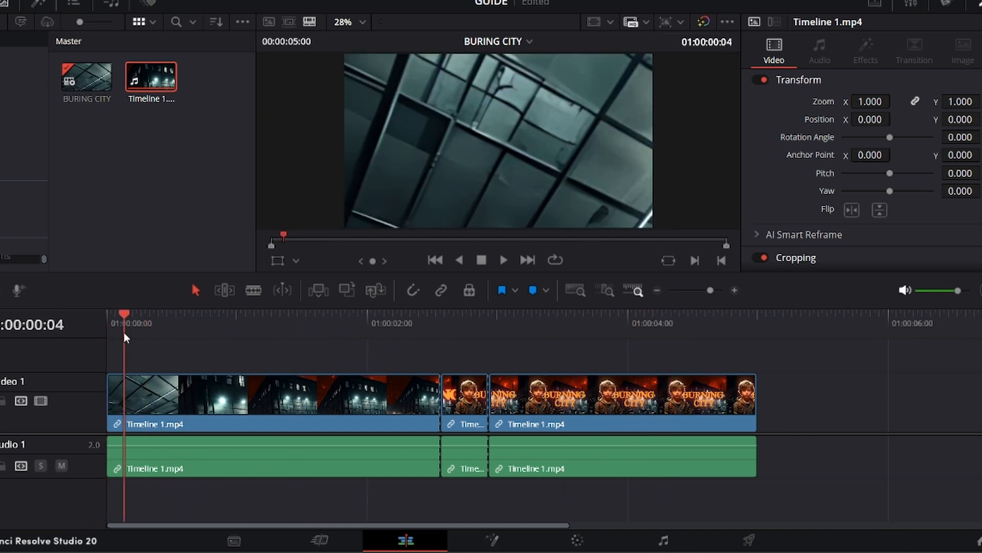
pyautogui.click(31, 6)
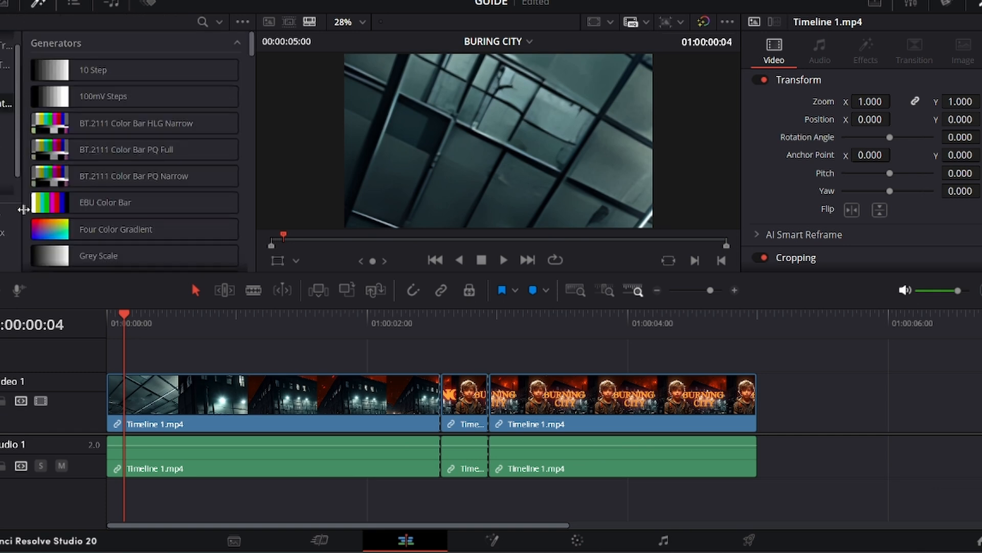
pyautogui.click(3, 5)
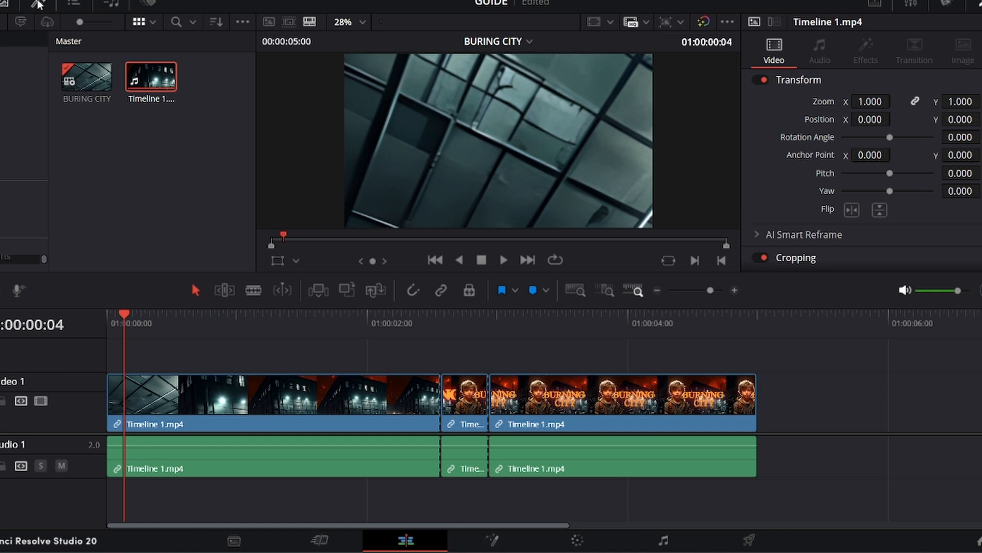
pyautogui.click(37, 6)
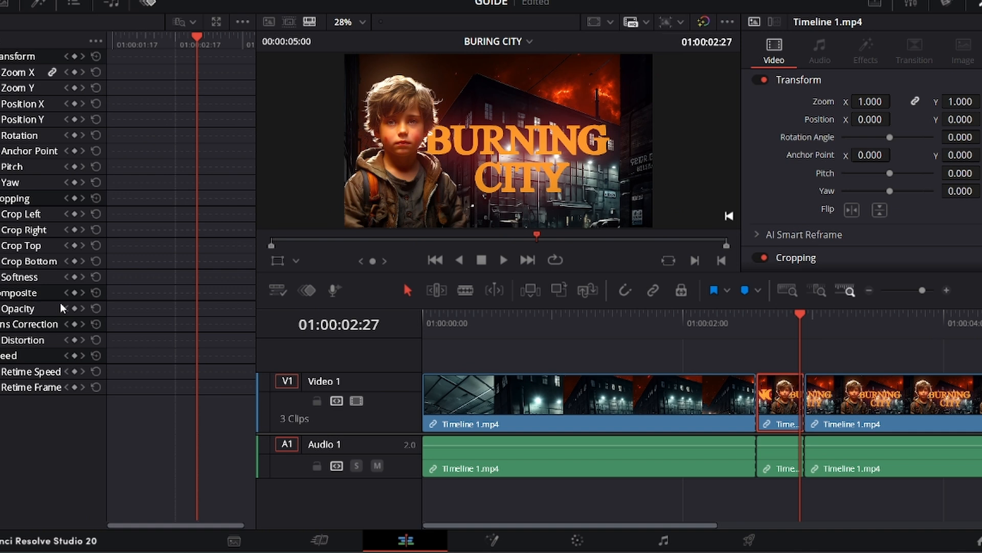
# - Add Transform keyframes to the first clip at 01:00:01:10 and 01:00:02:03
pyautogui.click(596, 315)
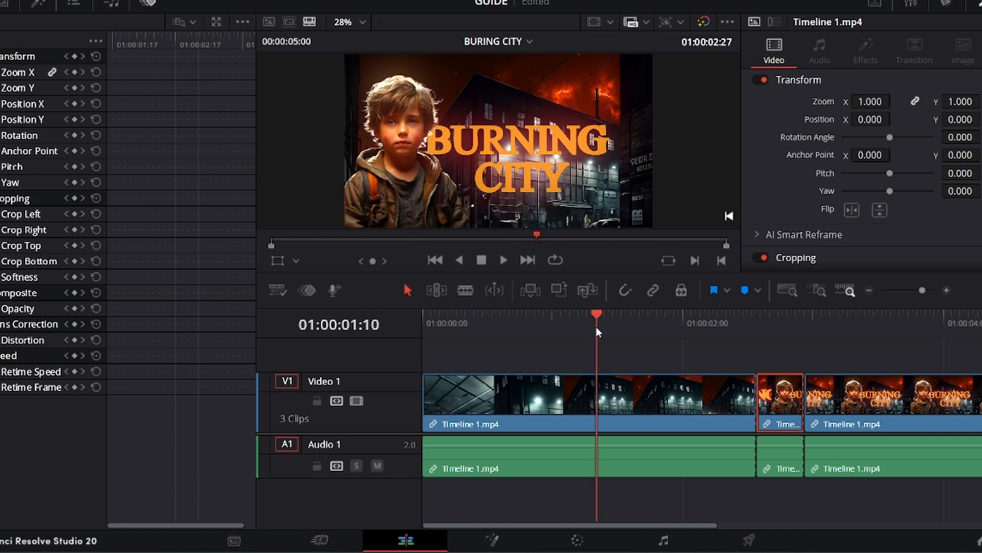
pyautogui.click(597, 399)
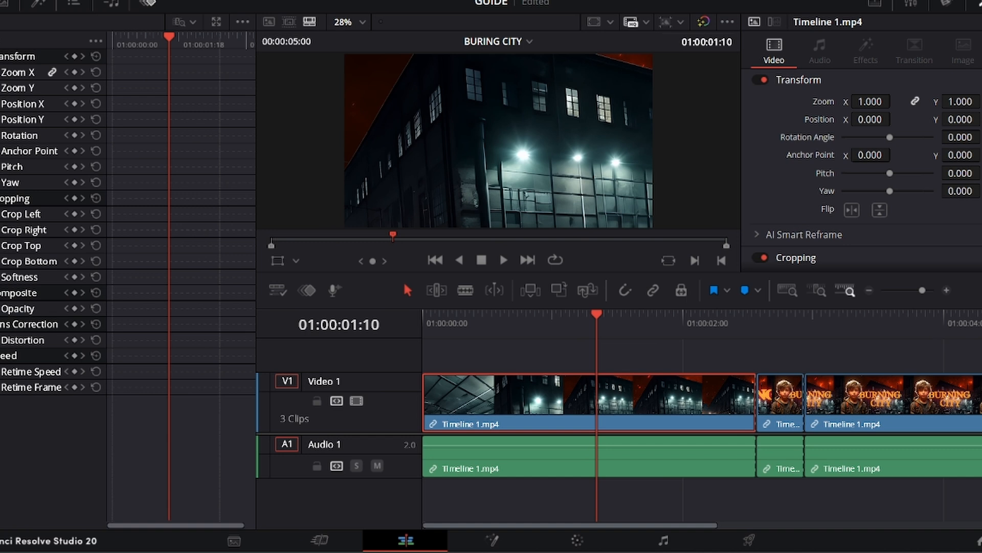
pyautogui.hotkey('alt', "'")
pyautogui.press('space')
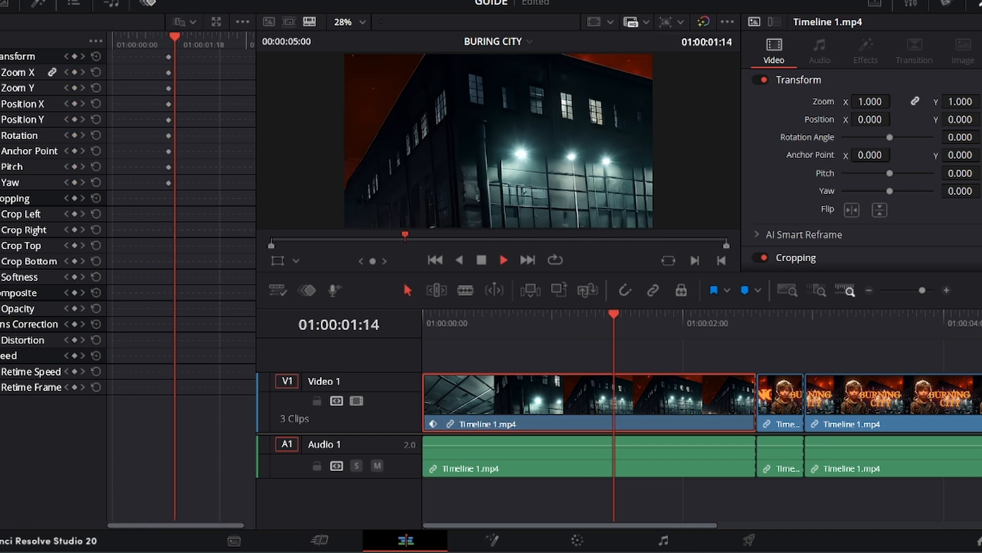
pyautogui.press('space')
pyautogui.hotkey('alt', "'")
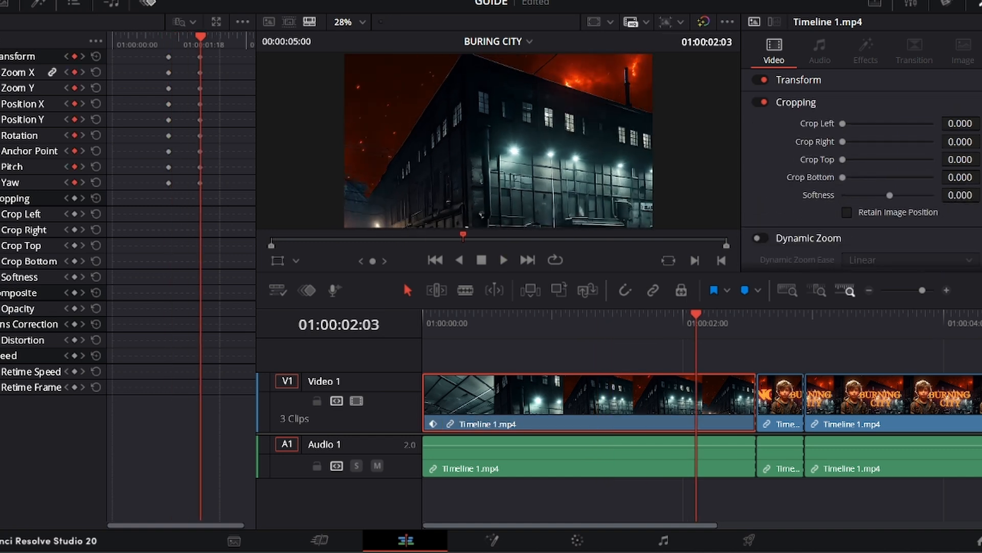
# - At the 01:00:01:10 keyframe, raise the first clip's linked X and Y zoom beyond 1.430 and play the animation
pyautogui.press('[')
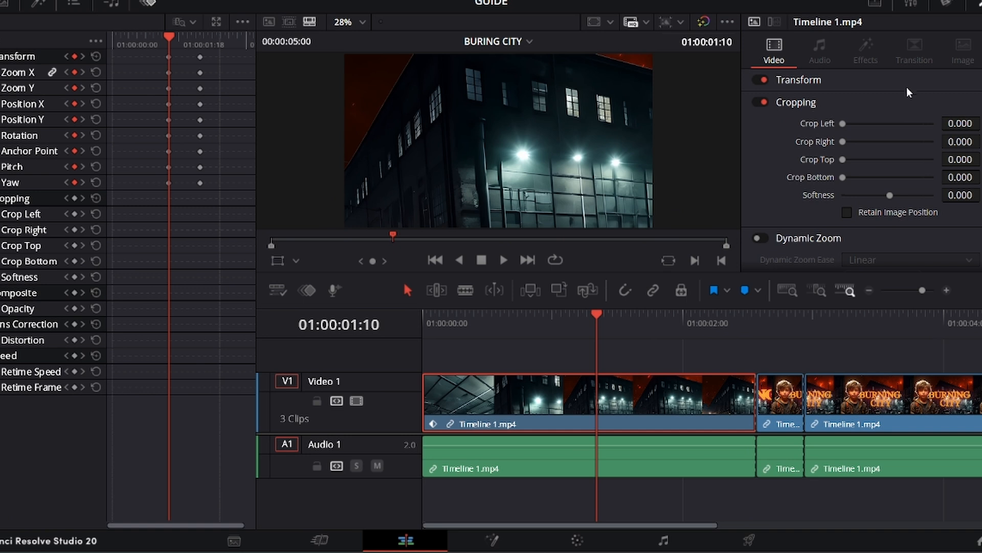
pyautogui.click(798, 79)
pyautogui.click(870, 101)
pyautogui.write('1.42')
pyautogui.press('Return')
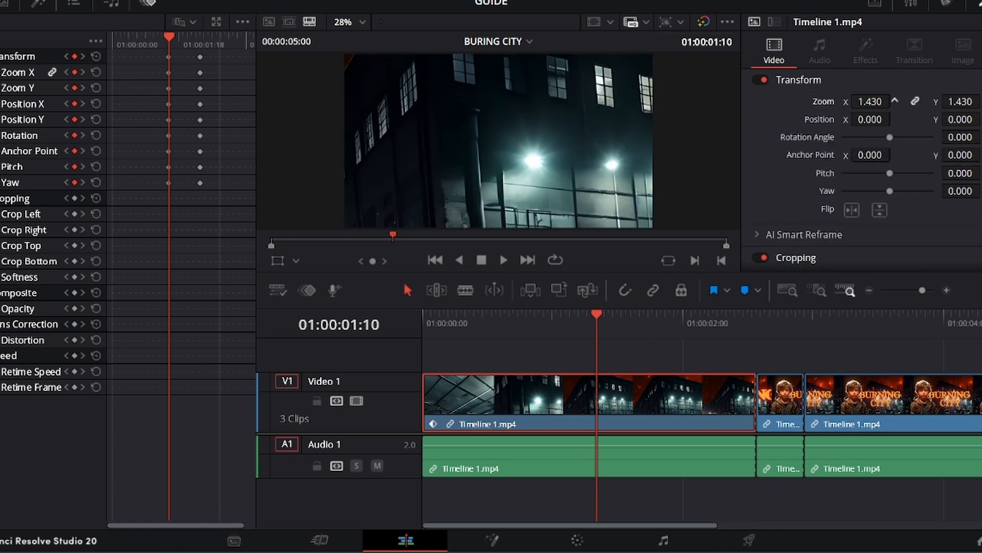
pyautogui.moveTo(890, 101); pyautogui.dragTo(900, 101)
pyautogui.press('space')
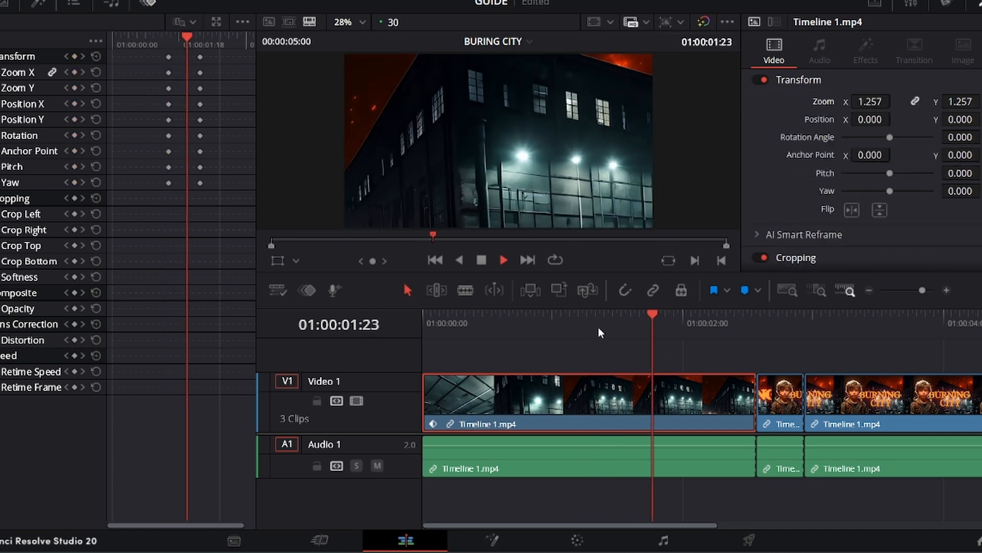
# - Apply Ease In and Out to both zoom keyframes on the first clip's zoom curve and lengthen their curve handles
pyautogui.click(635, 332)
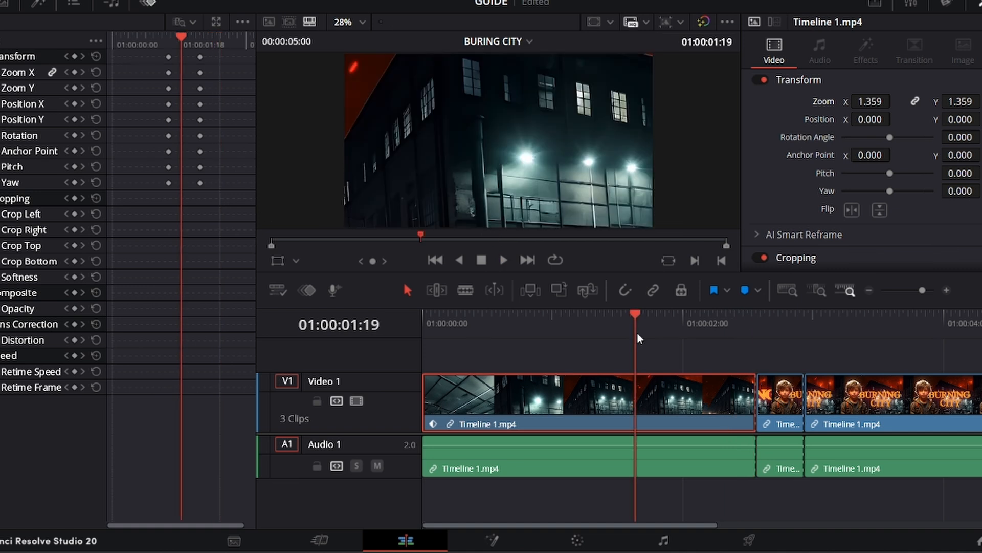
pyautogui.click(29, 74)
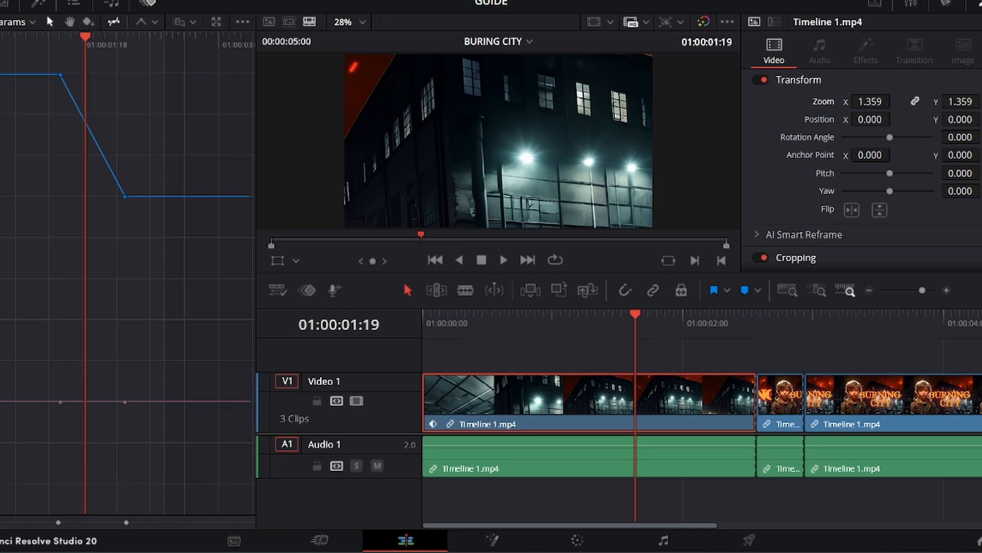
pyautogui.moveTo(160, 253); pyautogui.dragTo(30, 87)
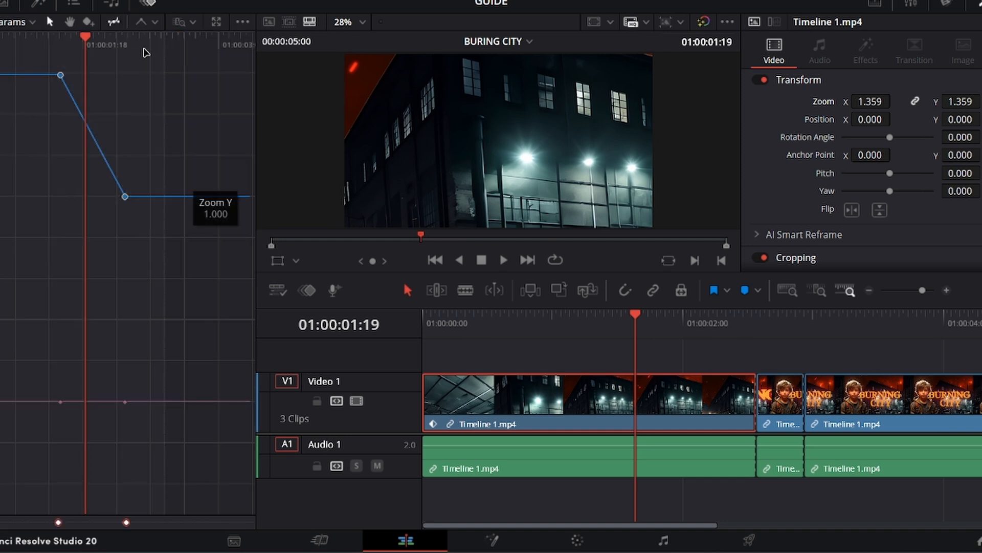
pyautogui.click(154, 28)
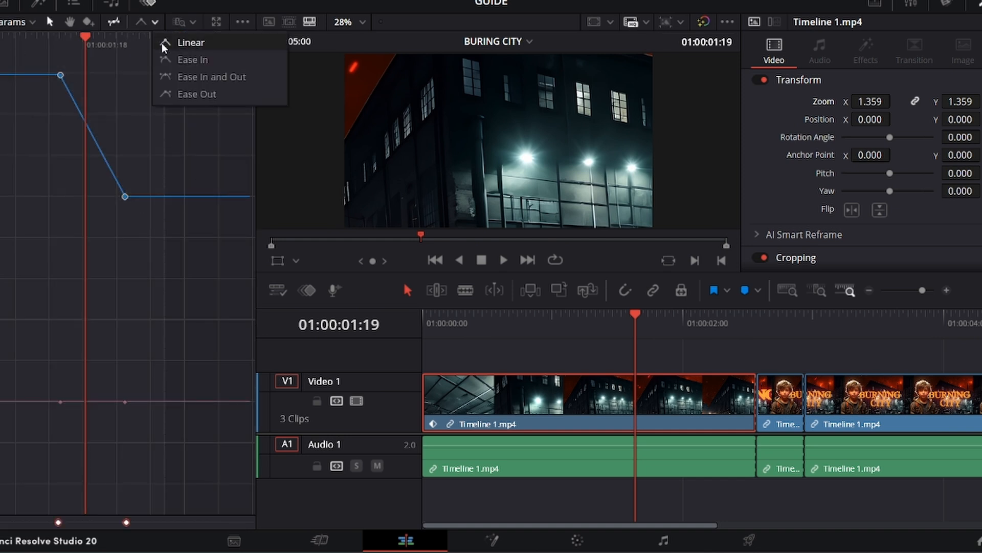
pyautogui.click(177, 78)
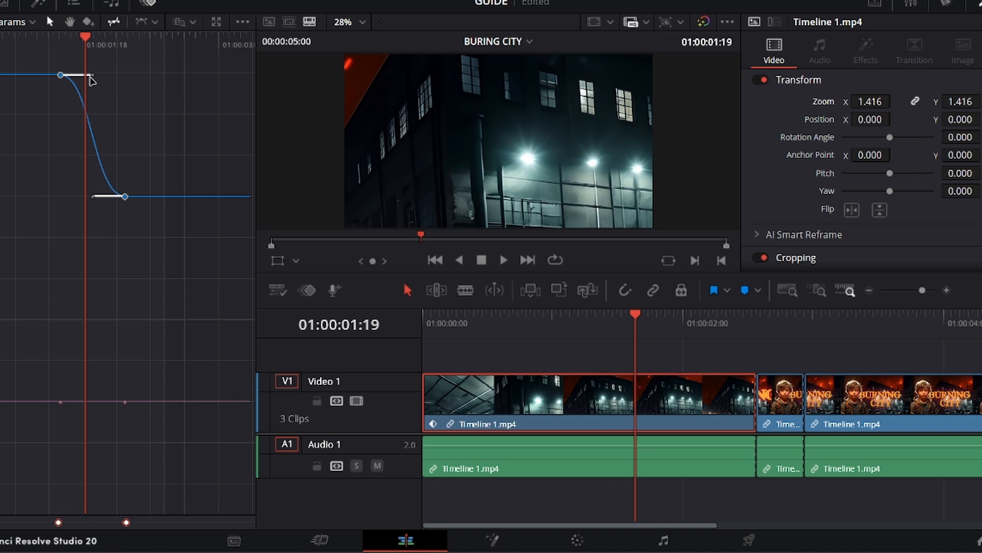
pyautogui.moveTo(92, 75); pyautogui.dragTo(123, 77)
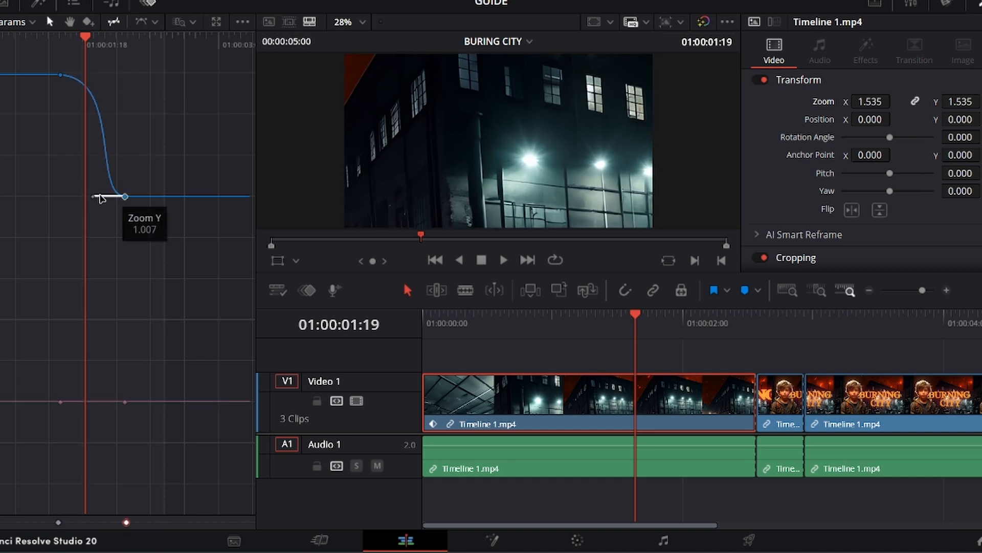
# - Play the eased zoom animation from the first keyframe at about 01:00:01:11 to check its motion
pyautogui.moveTo(637, 321); pyautogui.dragTo(692, 333)
pyautogui.click(619, 381)
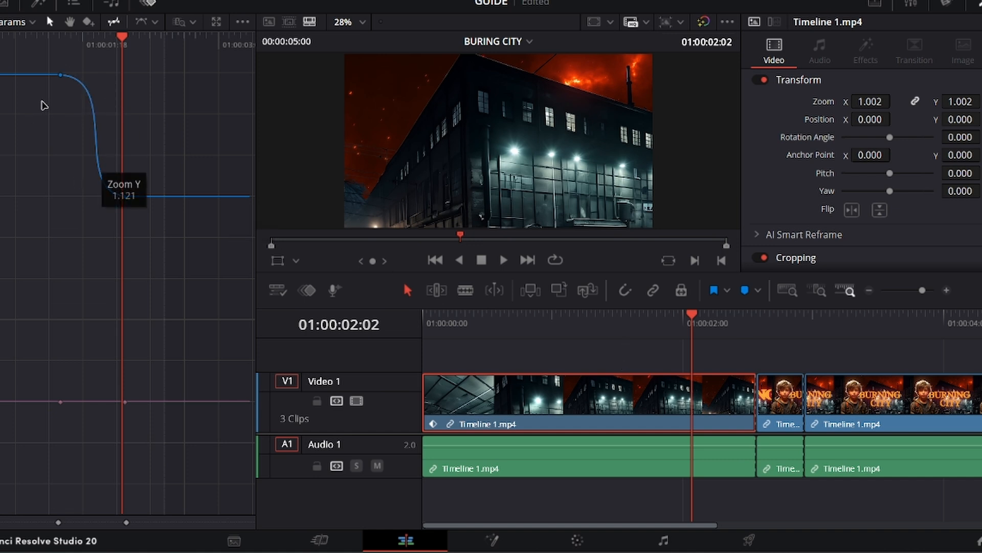
pyautogui.click(64, 45)
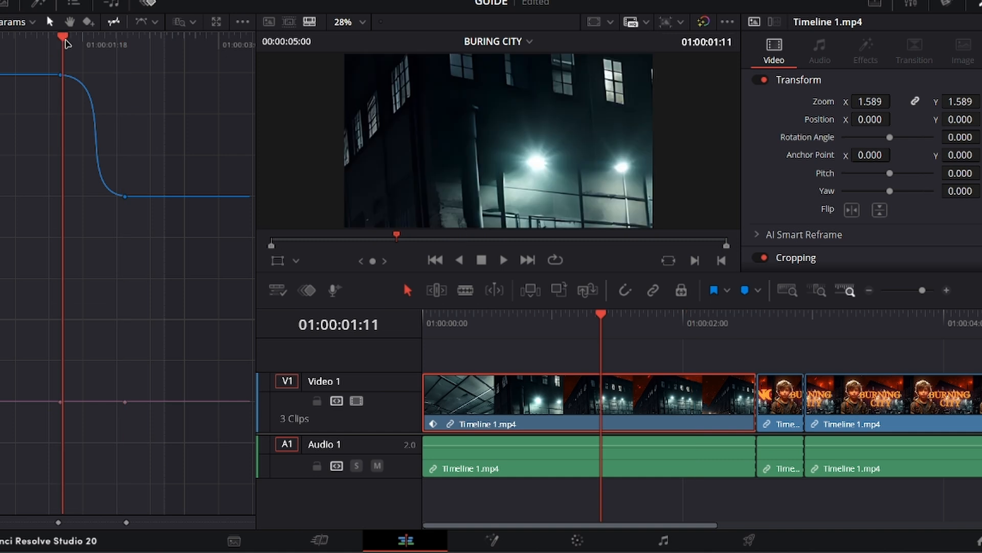
pyautogui.press('space')
pyautogui.click(73, 47)
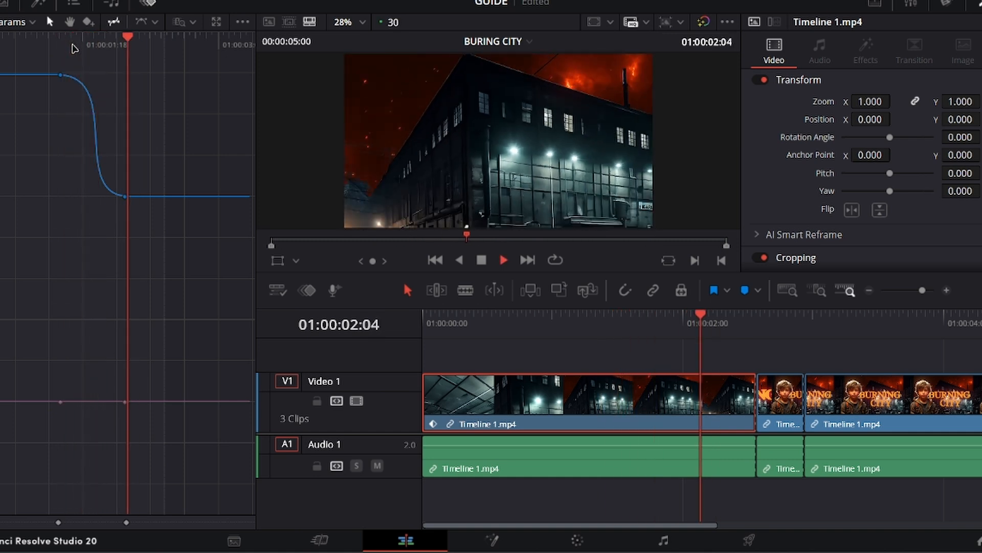
pyautogui.press('space')
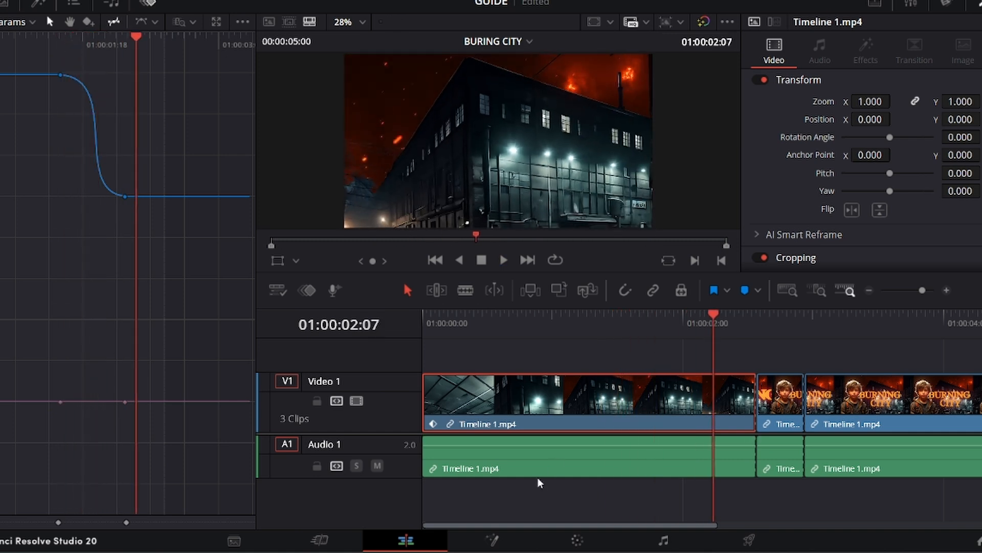
# - Open the first clip on the Fusion page and scrub through its frames, ending at frame 42
pyautogui.click(495, 542)
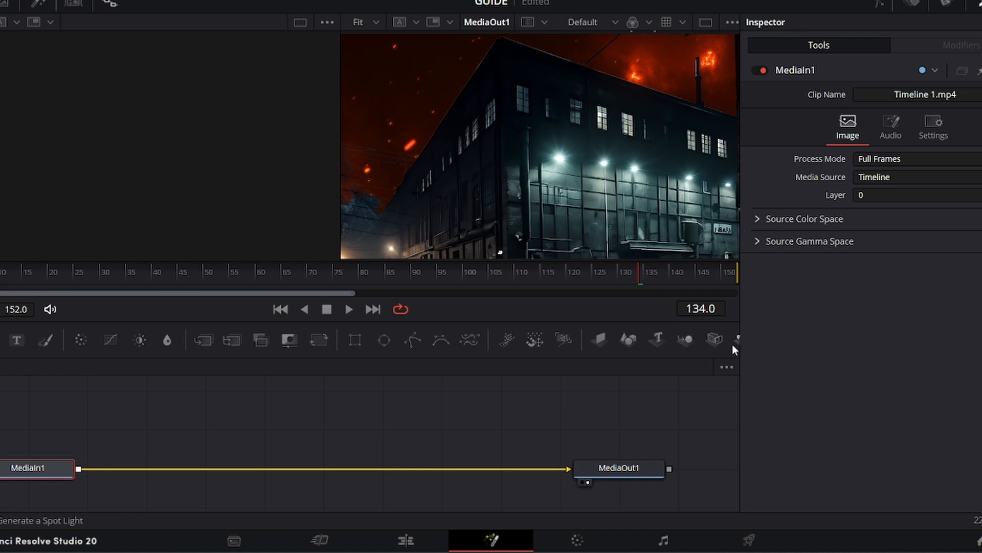
pyautogui.moveTo(2, 279); pyautogui.dragTo(645, 283)
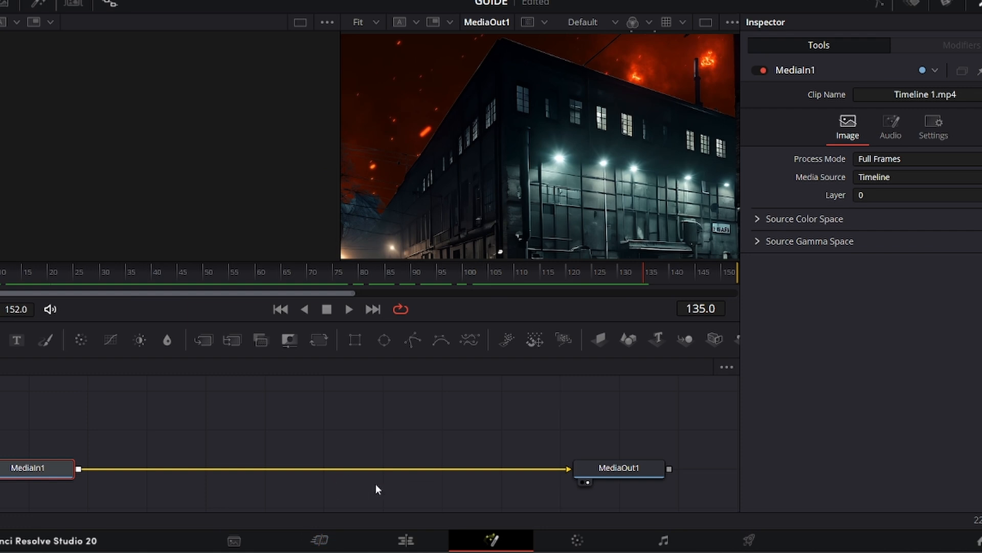
pyautogui.click(165, 269)
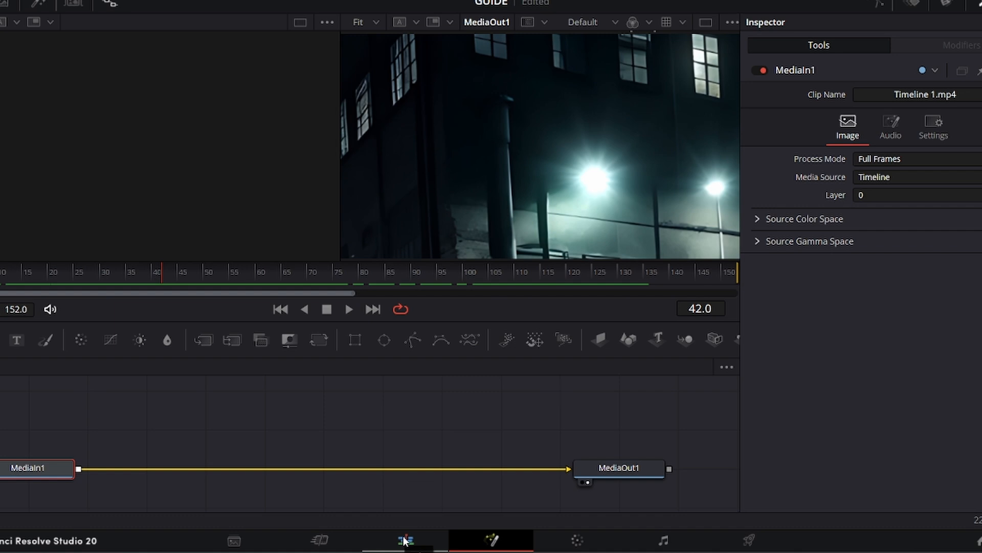
# - On the Color page, look through the primaries, HDR color wheels, RGB mixer and motion effects tools
pyautogui.click(576, 540)
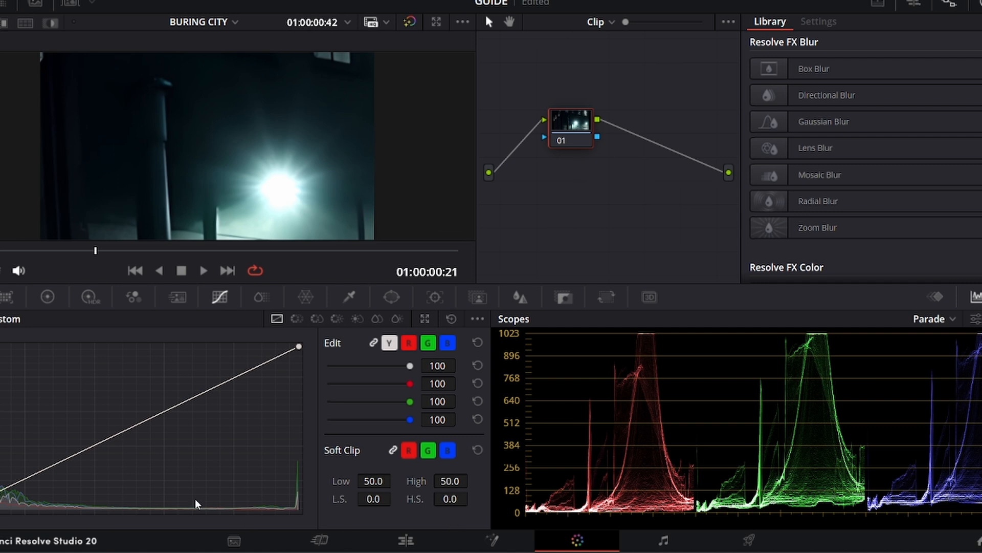
pyautogui.click(49, 297)
pyautogui.click(82, 296)
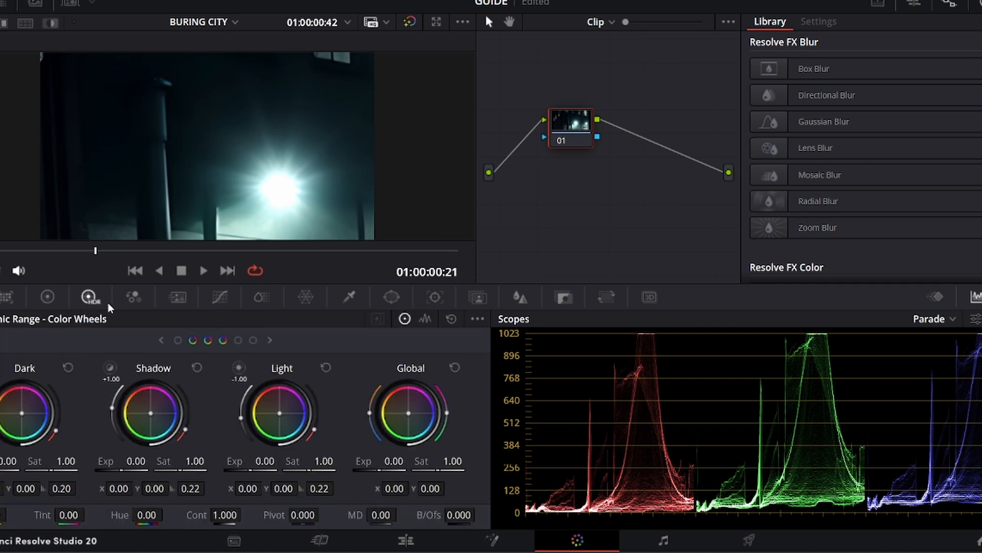
pyautogui.click(116, 301)
pyautogui.click(48, 296)
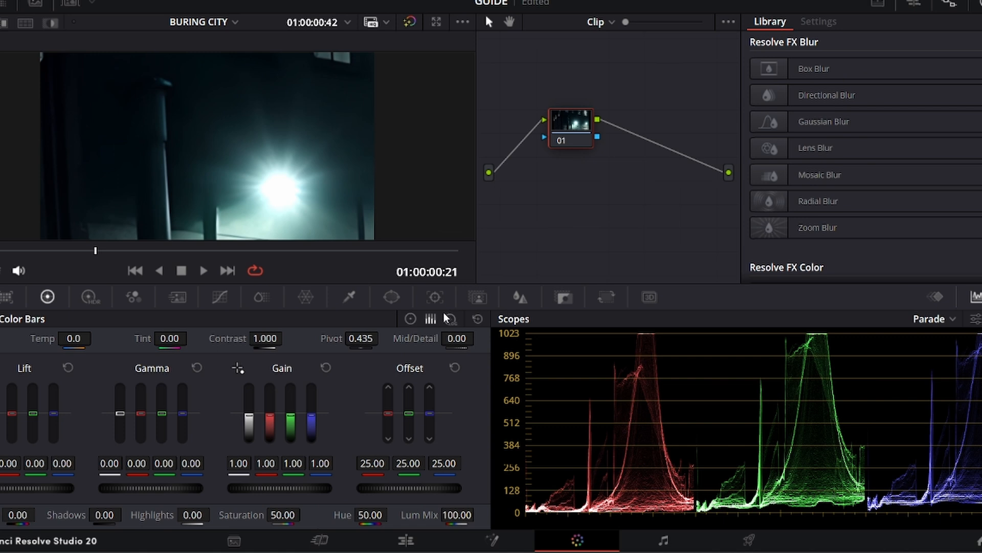
pyautogui.click(410, 319)
pyautogui.click(177, 297)
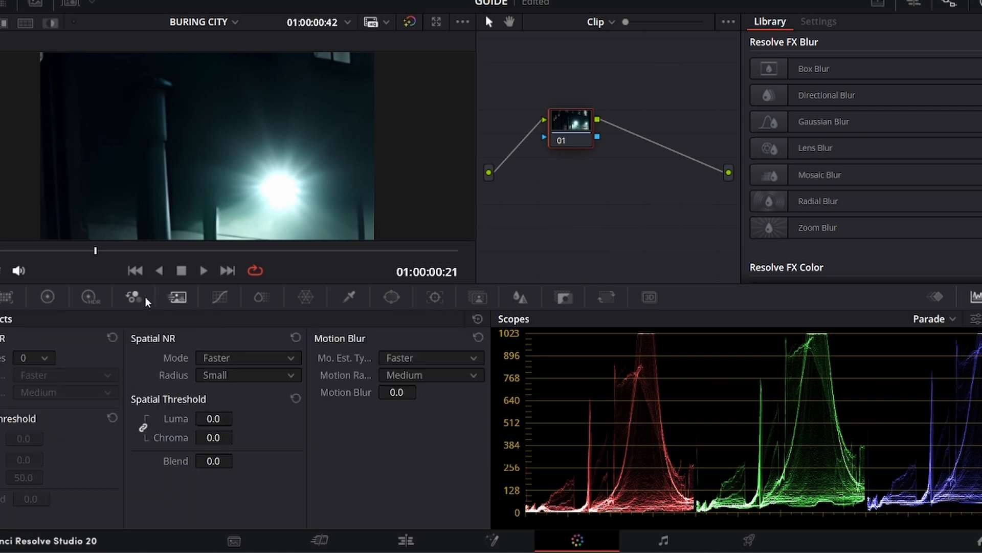
pyautogui.click(125, 297)
pyautogui.click(90, 296)
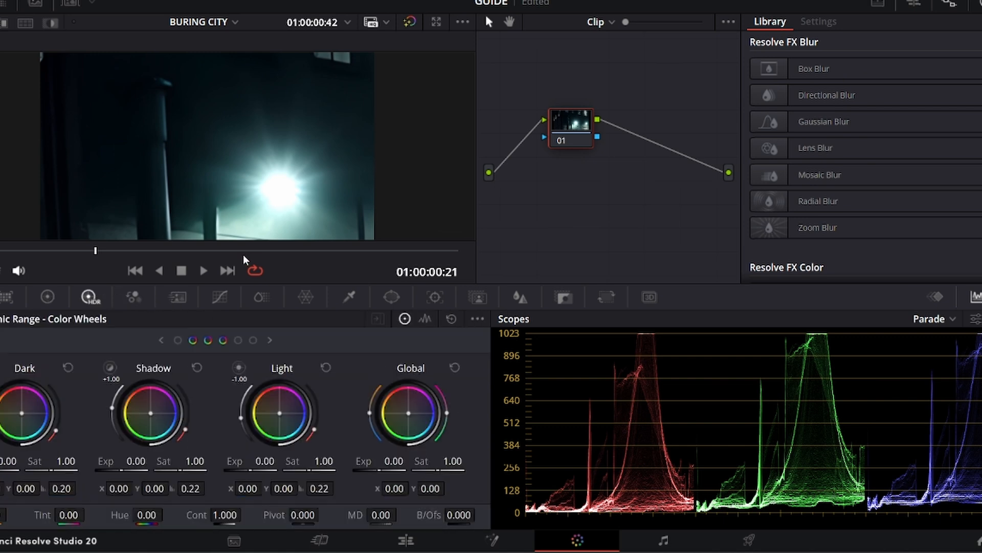
# - Park the clip at 01:00:01:29 and look through the grading tools from the qualifier, window and tracker to blur, key and sizing
pyautogui.moveTo(222, 250); pyautogui.dragTo(346, 258)
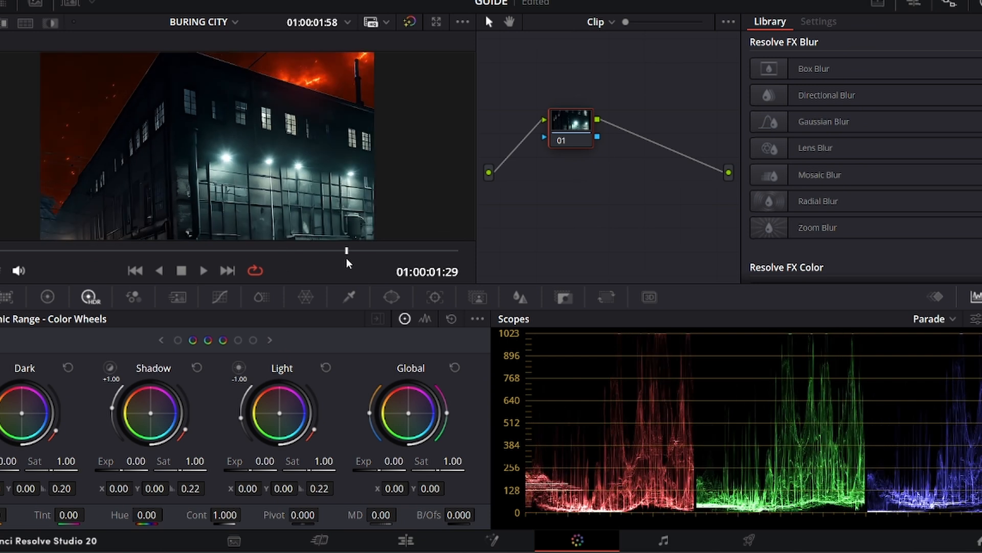
pyautogui.click(349, 296)
pyautogui.click(392, 296)
pyautogui.click(434, 296)
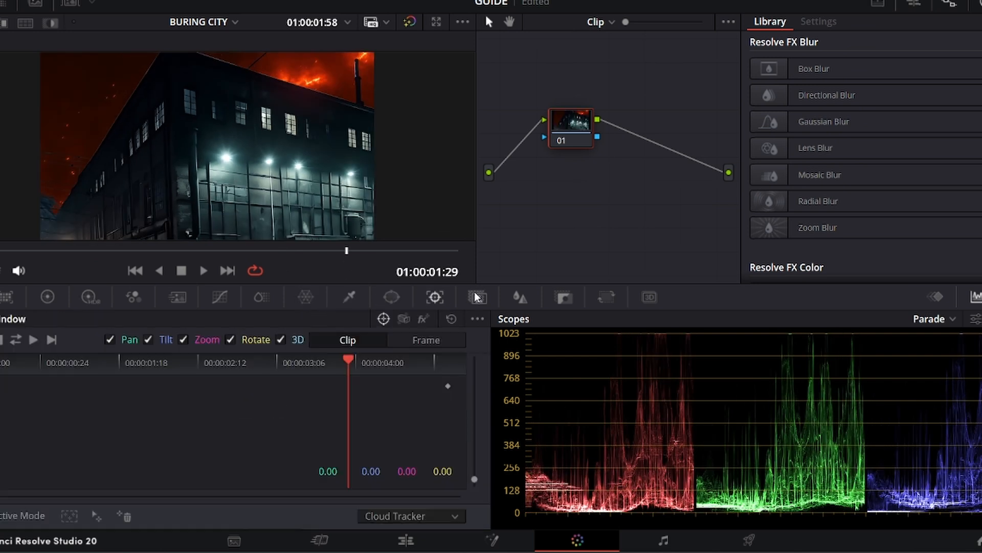
pyautogui.click(477, 297)
pyautogui.click(515, 296)
pyautogui.click(569, 297)
pyautogui.click(610, 297)
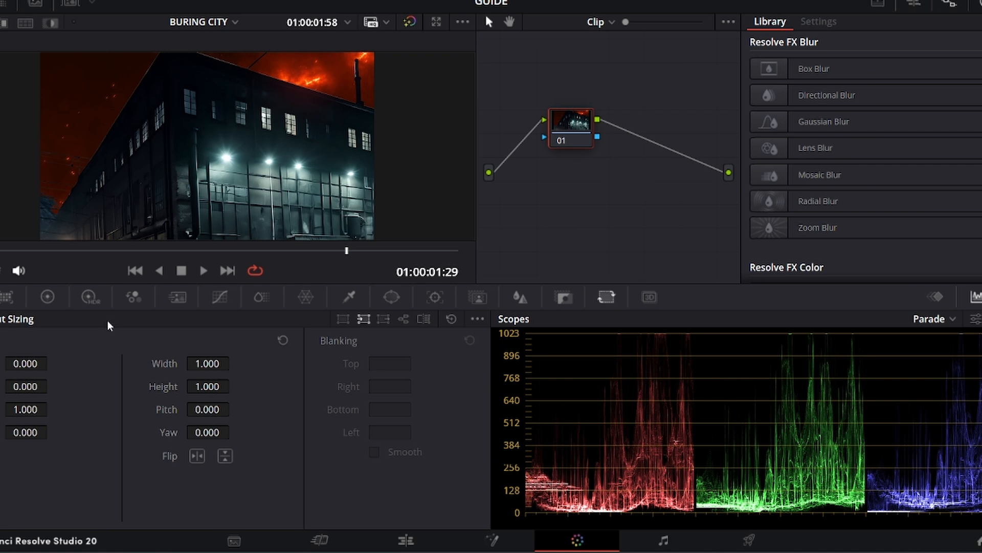
# - Look at the Fairlight page's mixer and audio timeline, comparing it with the Edit and Fusion pages
pyautogui.click(665, 542)
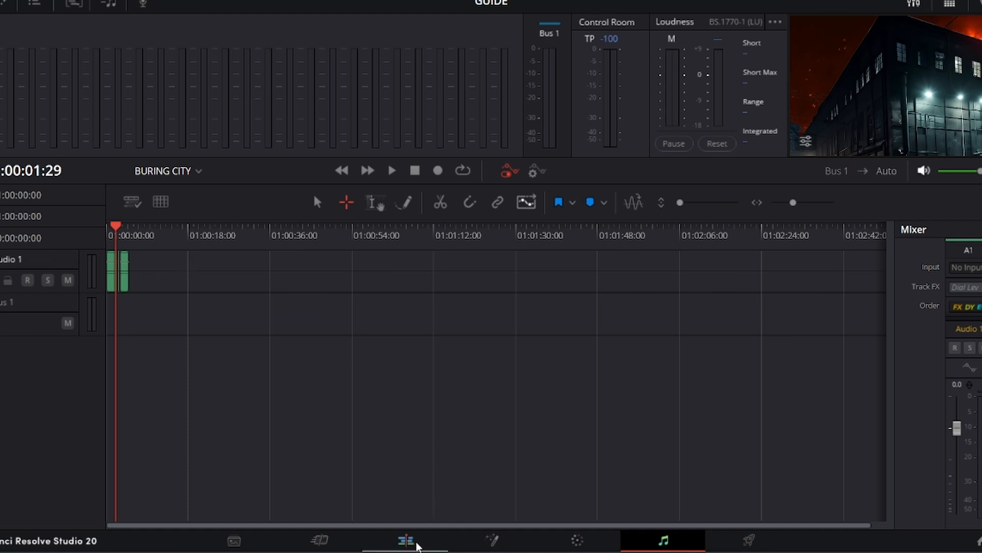
pyautogui.click(412, 542)
pyautogui.click(480, 541)
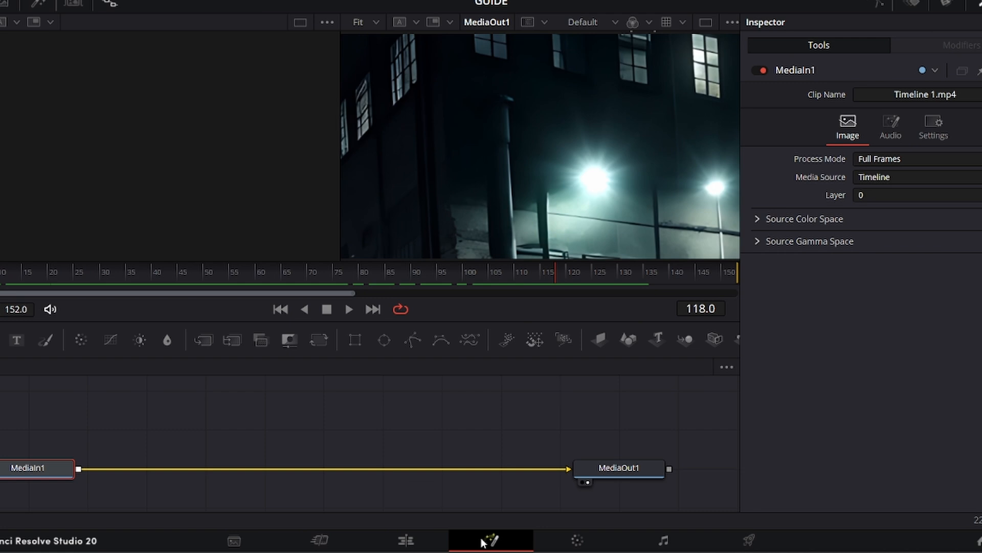
pyautogui.click(663, 540)
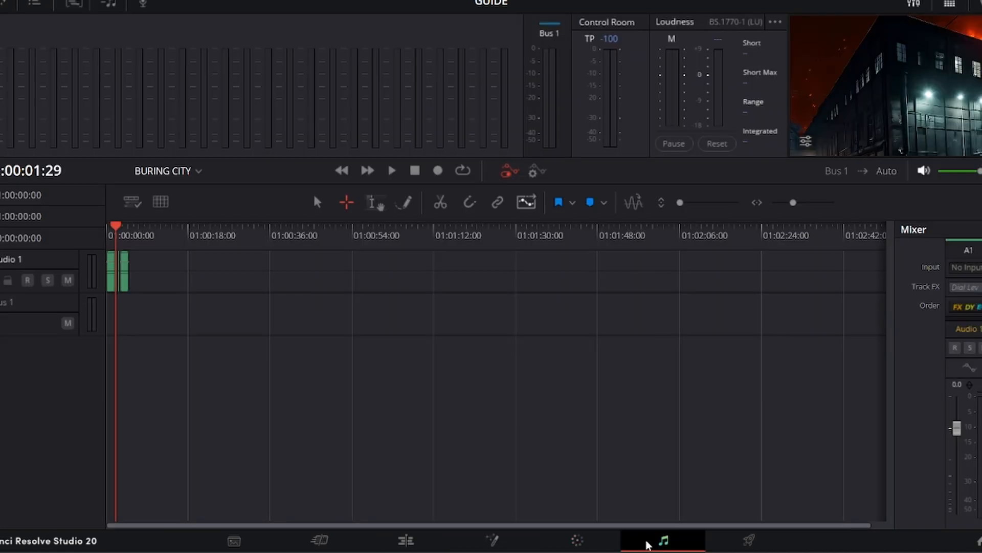
# - On the Deliver page, name the export CITY ON FIRE and choose the Videos folder as its save location
pyautogui.click(753, 540)
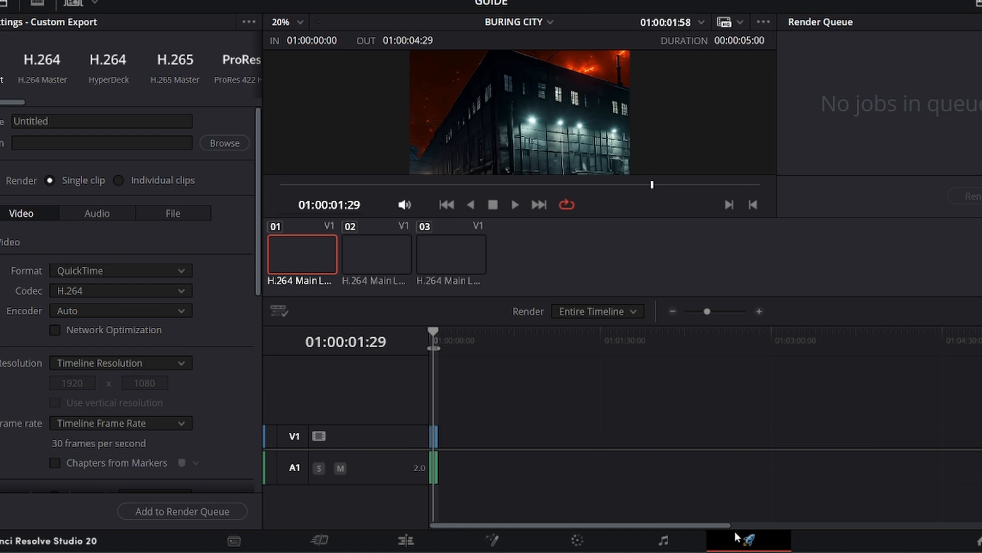
pyautogui.doubleClick(64, 122)
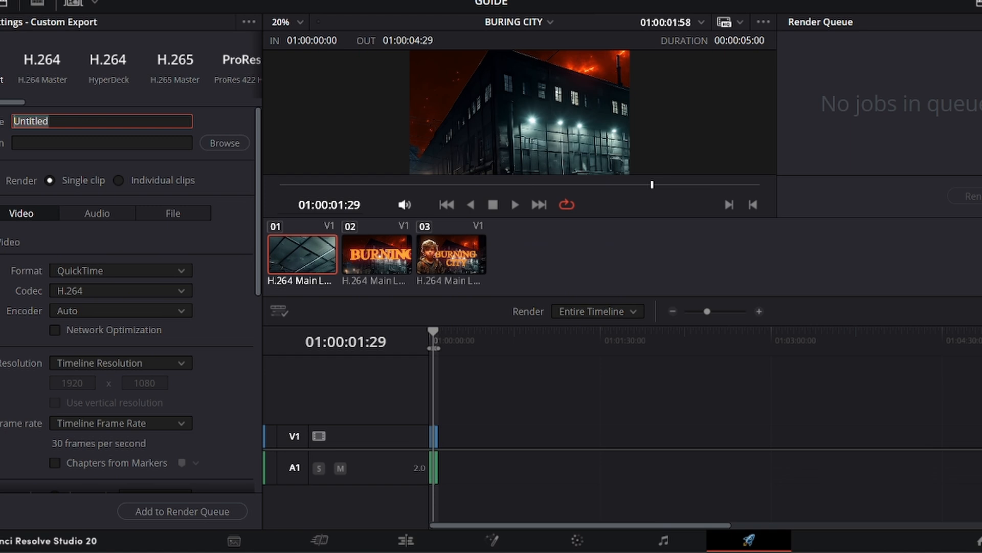
pyautogui.write('CITY ON FIRE')
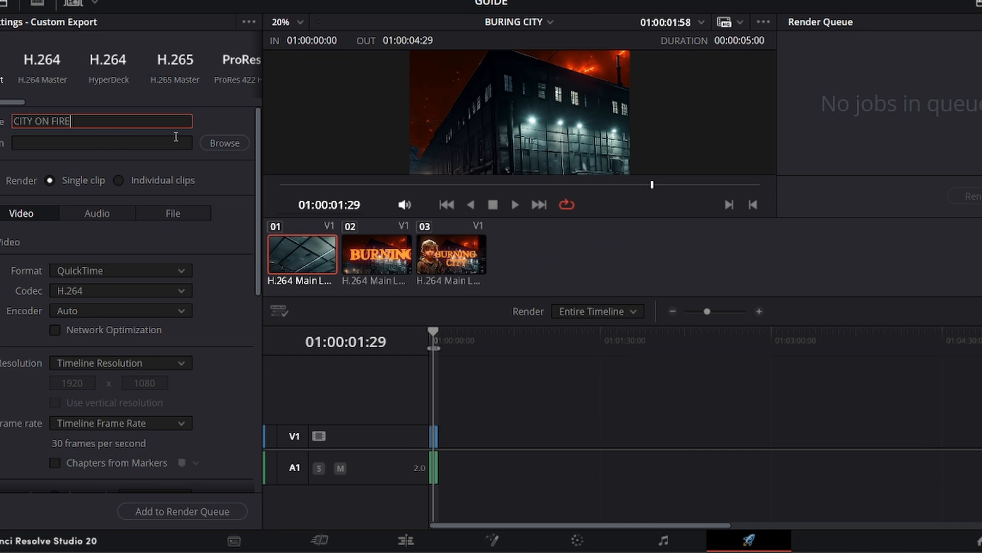
pyautogui.click(223, 142)
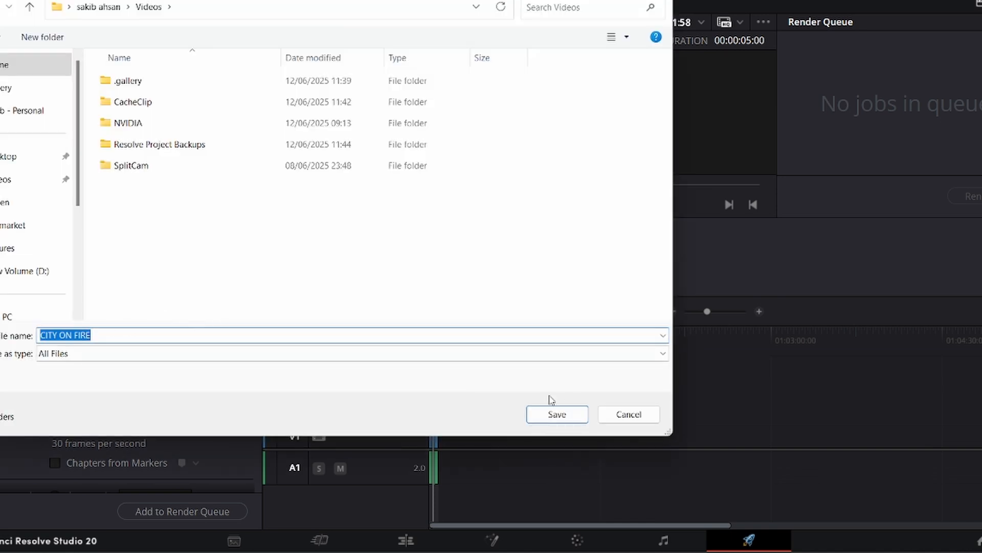
pyautogui.click(557, 415)
# - Set the export's video format to MP4 and its codec to H.264
pyautogui.click(103, 276)
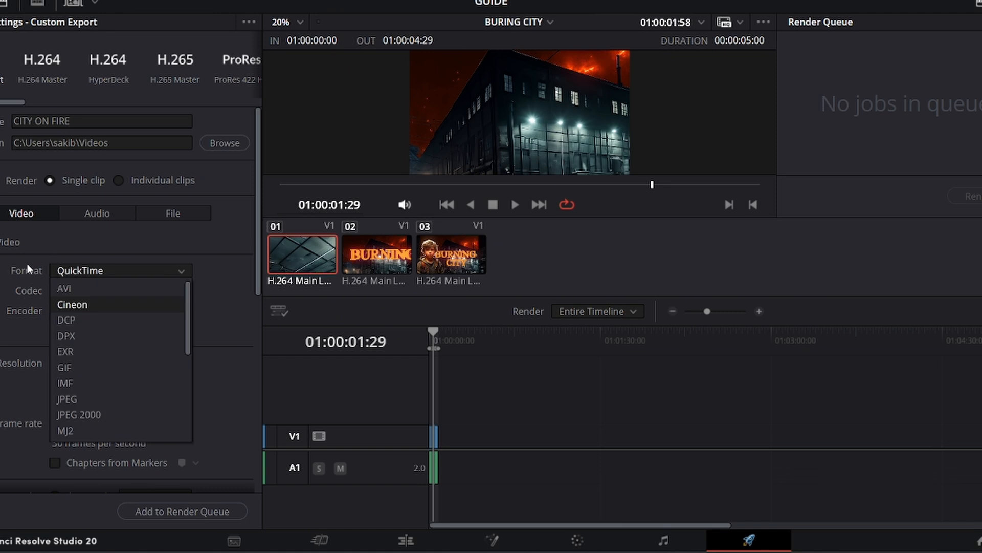
pyautogui.click(24, 268)
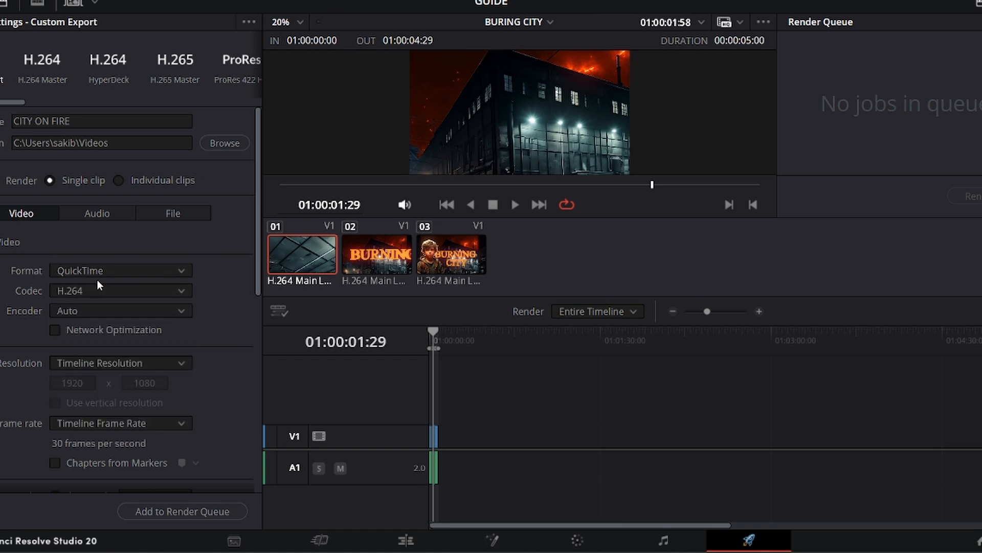
pyautogui.click(185, 271)
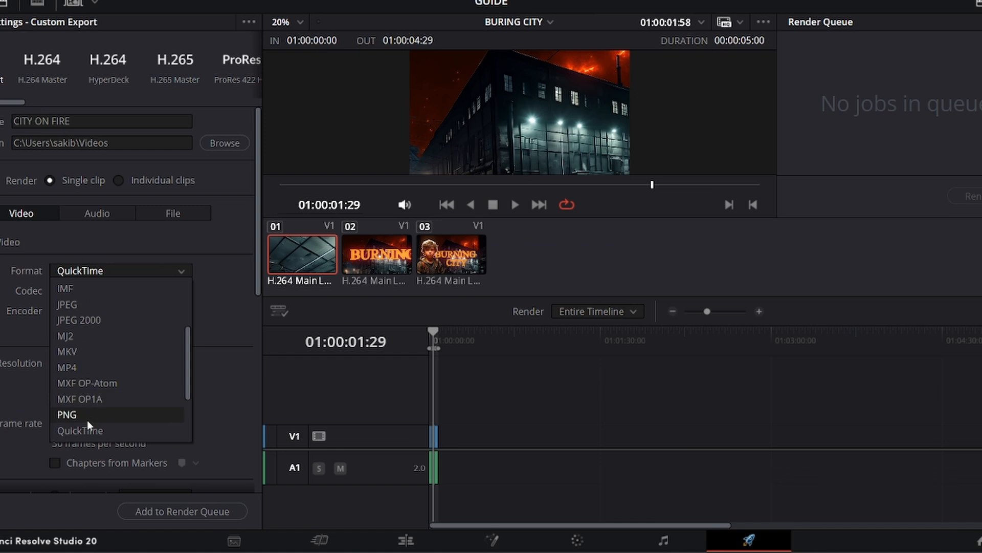
pyautogui.scroll(-3, 103, 389)
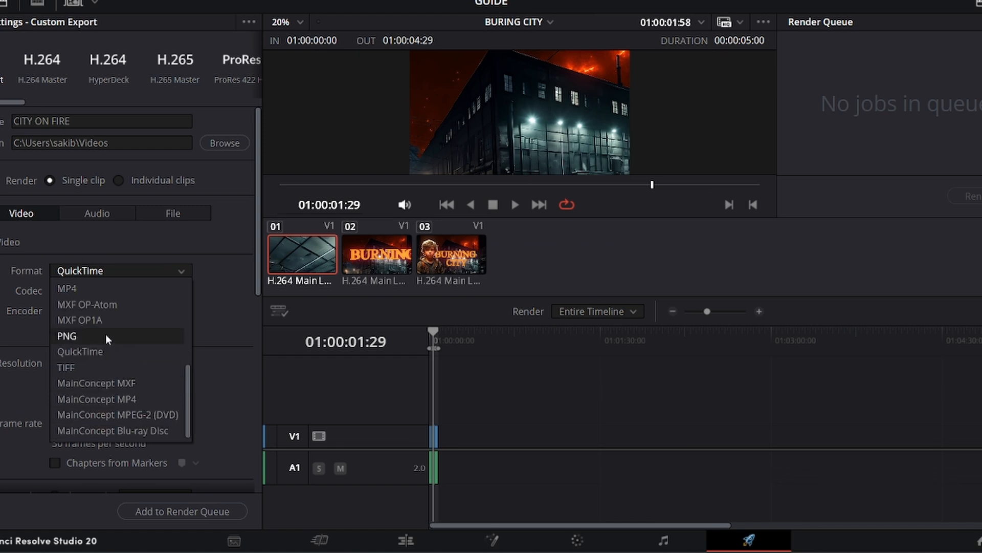
pyautogui.scroll(2, 105, 334)
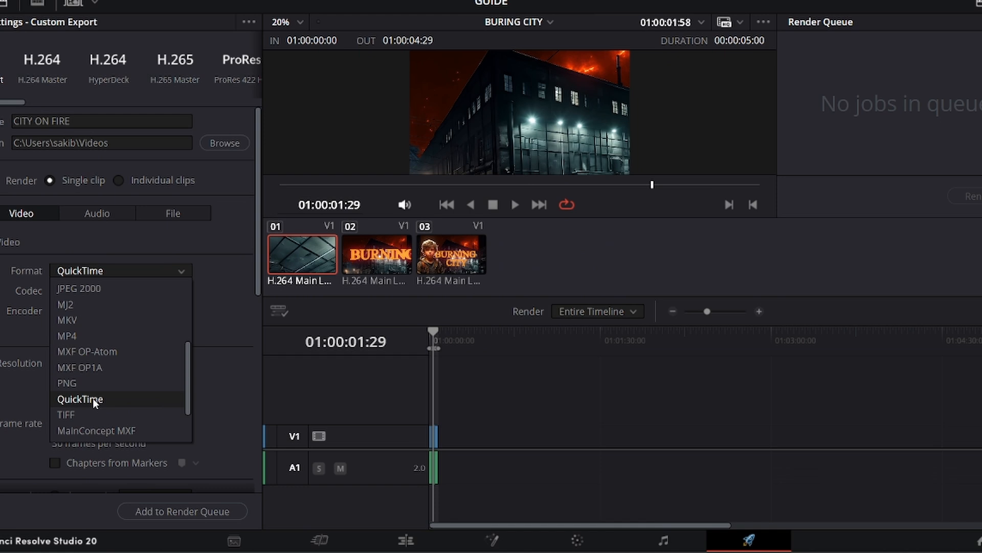
pyautogui.scroll(4, 94, 398)
pyautogui.click(79, 430)
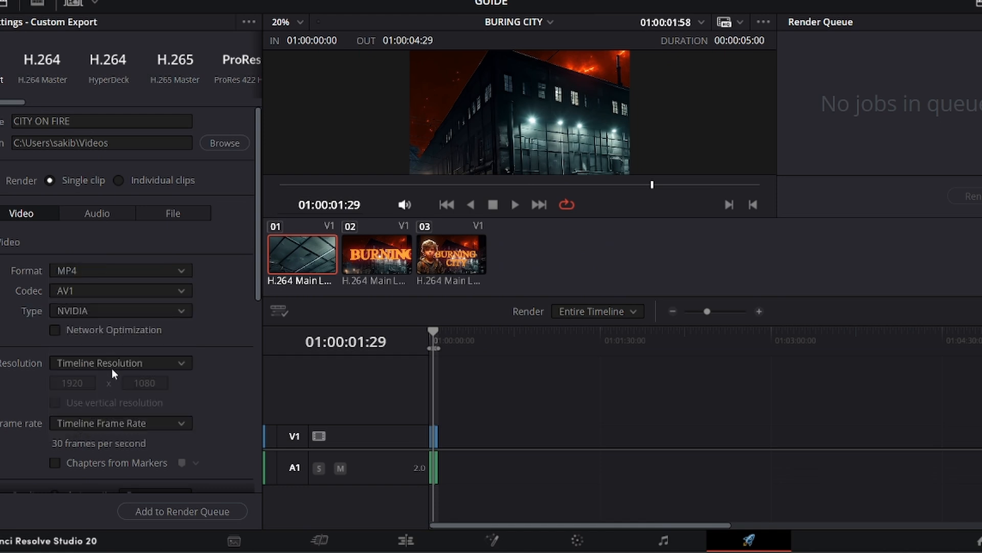
pyautogui.click(106, 314)
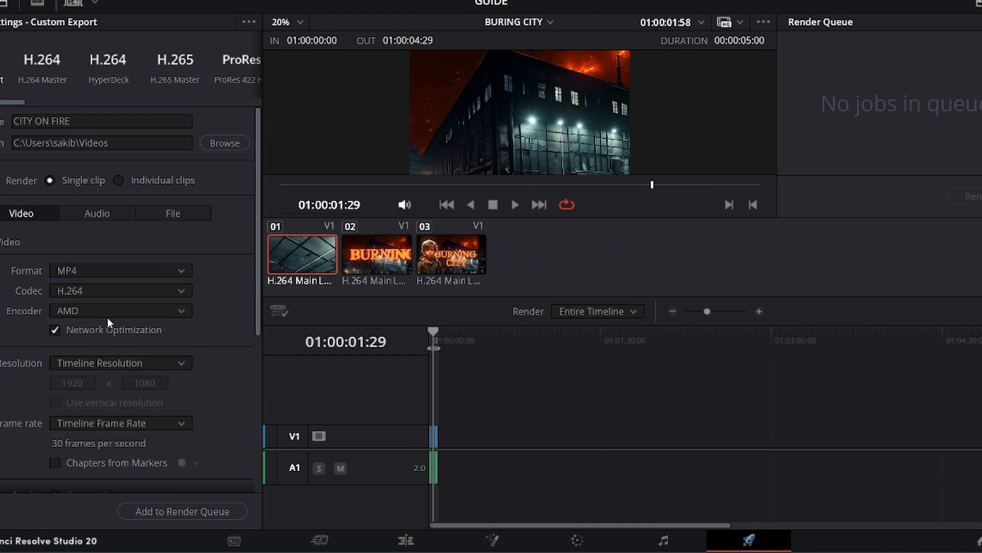
# - Look through the export resolution choices up to 8K Ultra HD, keep Timeline Resolution, and check the frame rate and quality settings
pyautogui.click(182, 364)
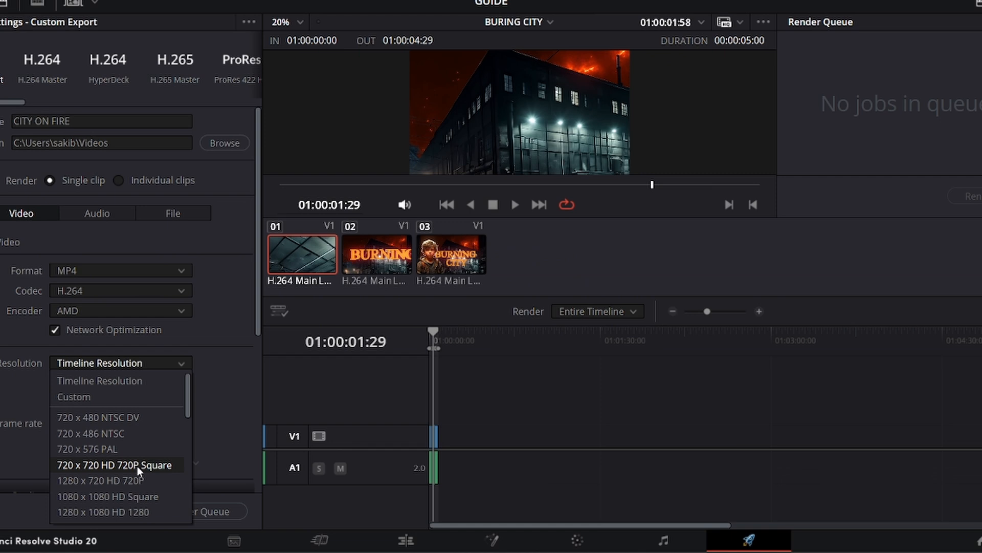
pyautogui.scroll(-3, 138, 471)
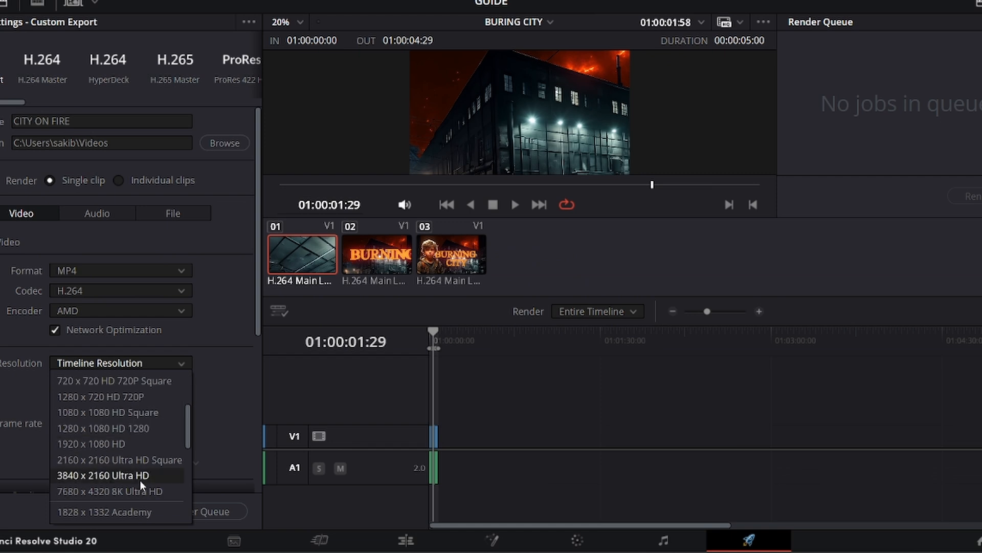
pyautogui.click(205, 410)
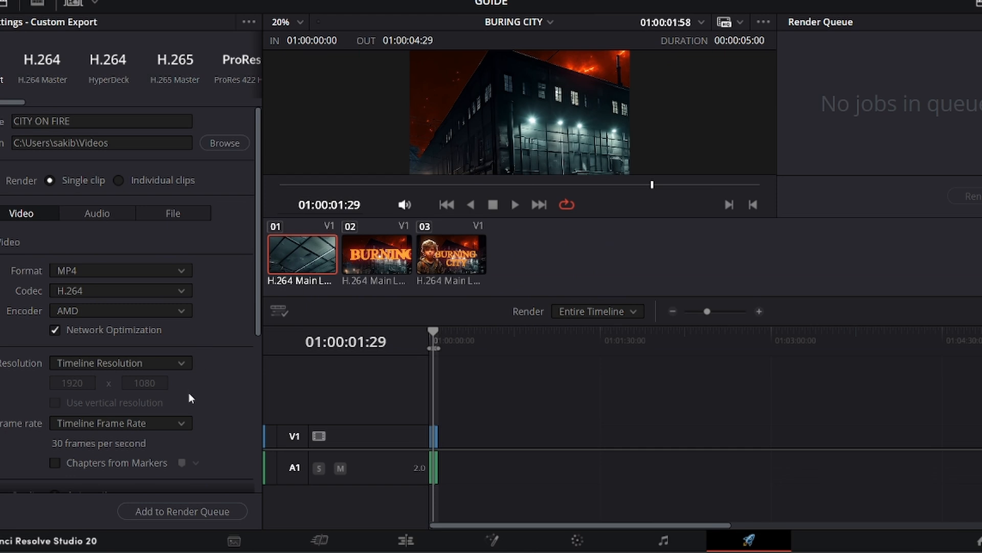
pyautogui.scroll(-1, 189, 398)
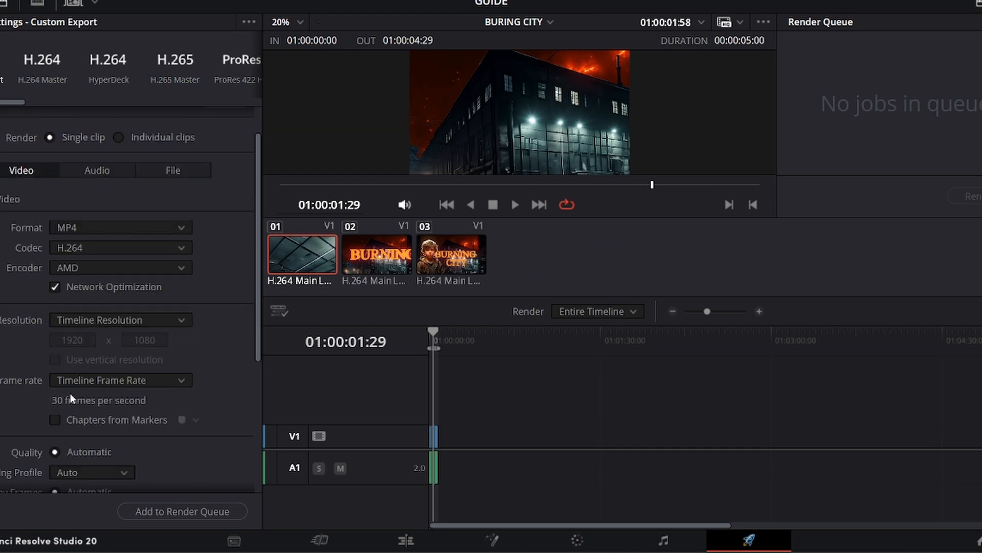
# - Scrub the BURING CITY timeline to 01:00:03:04 on the Edit page, then return to the Deliver page
pyautogui.click(405, 540)
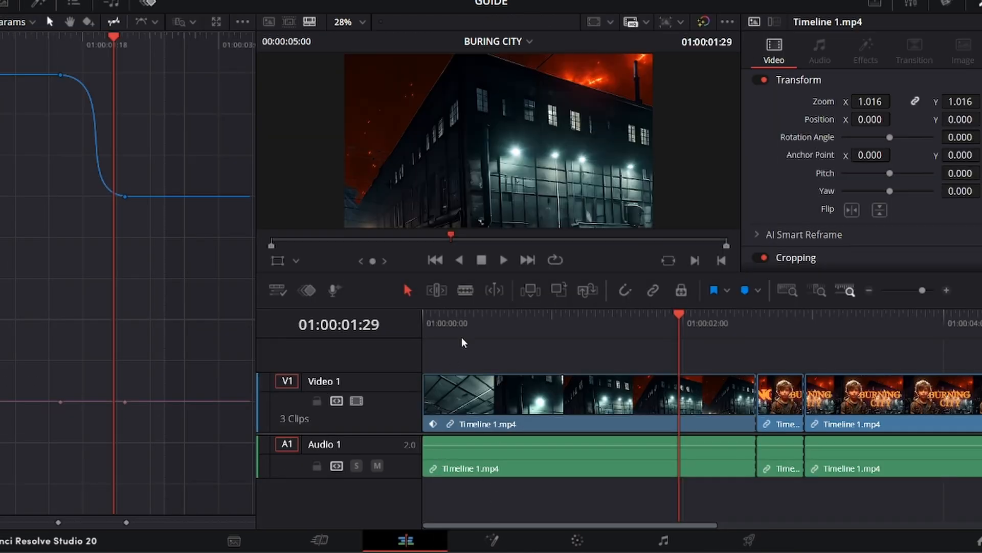
pyautogui.click(522, 320)
pyautogui.moveTo(531, 338); pyautogui.dragTo(831, 344)
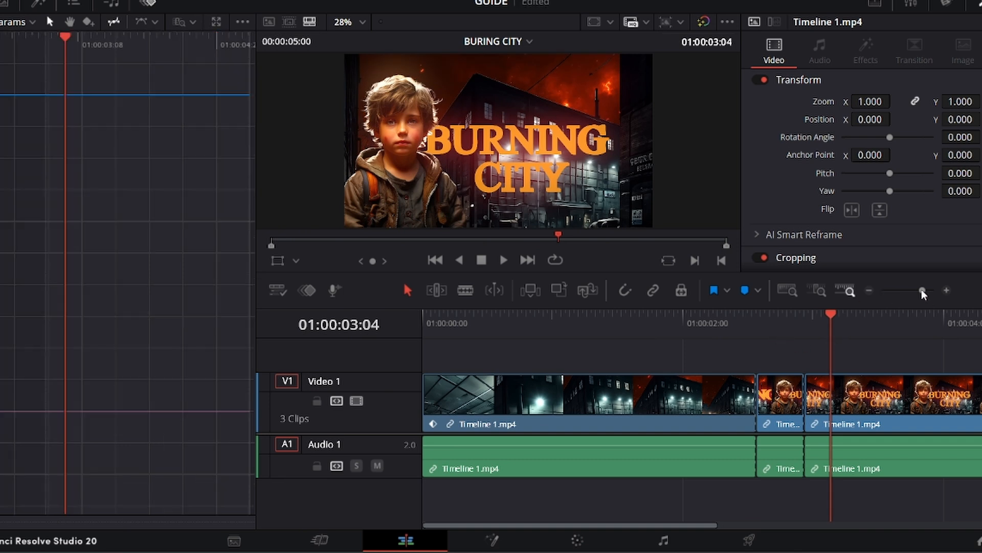
pyautogui.moveTo(922, 291); pyautogui.dragTo(916, 295)
pyautogui.click(753, 540)
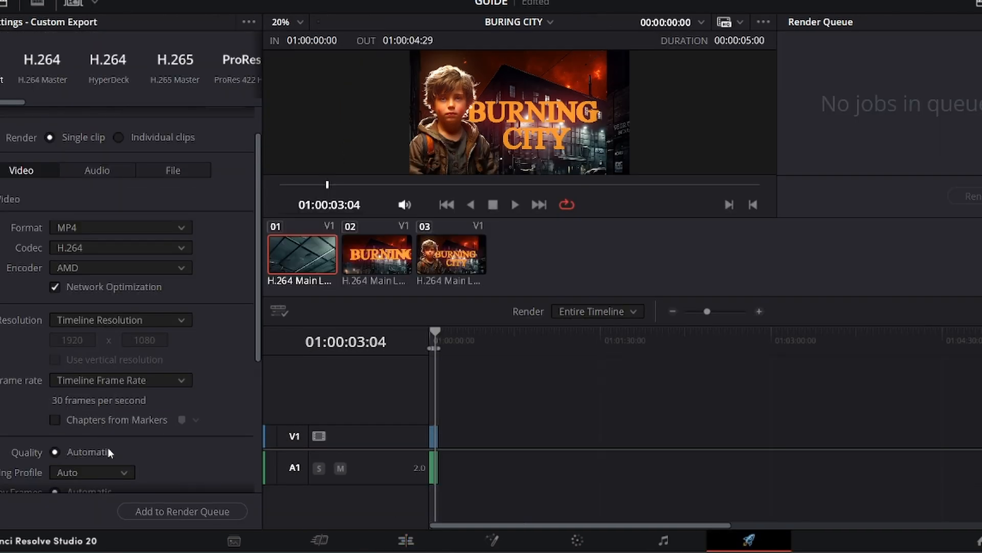
# - Add the CITY ON FIRE export to the render queue as two jobs and render Job 2
pyautogui.scroll(-1, 111, 456)
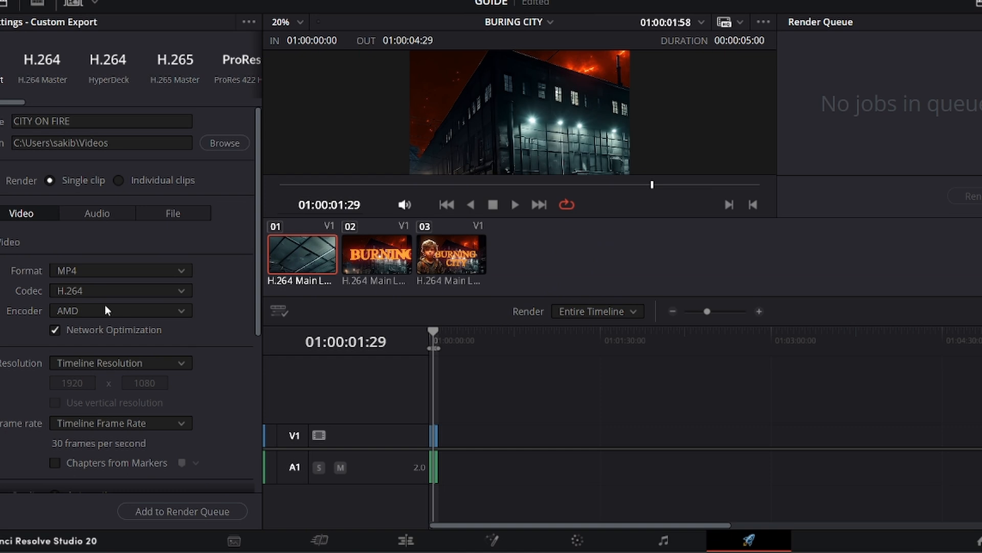
pyautogui.scroll(-4, 109, 303)
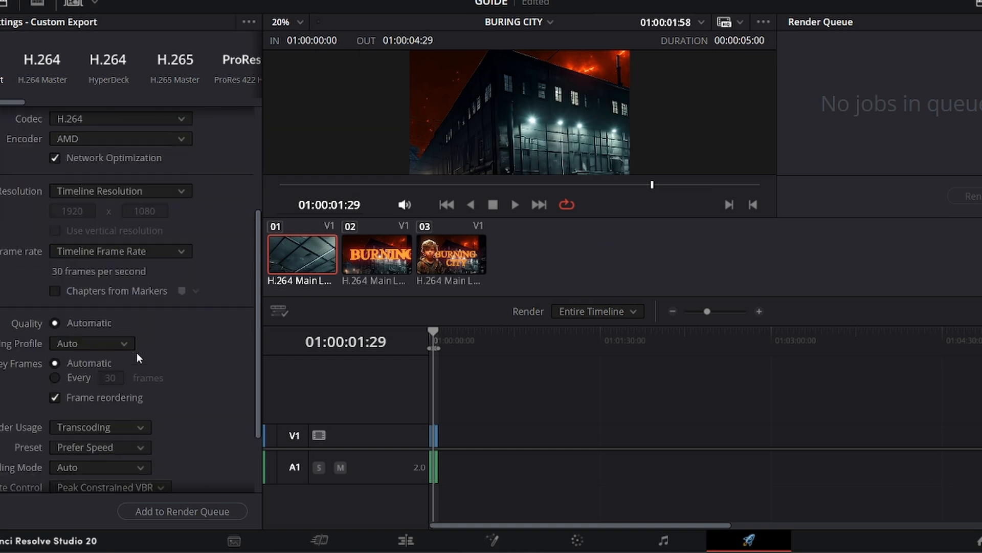
pyautogui.click(184, 512)
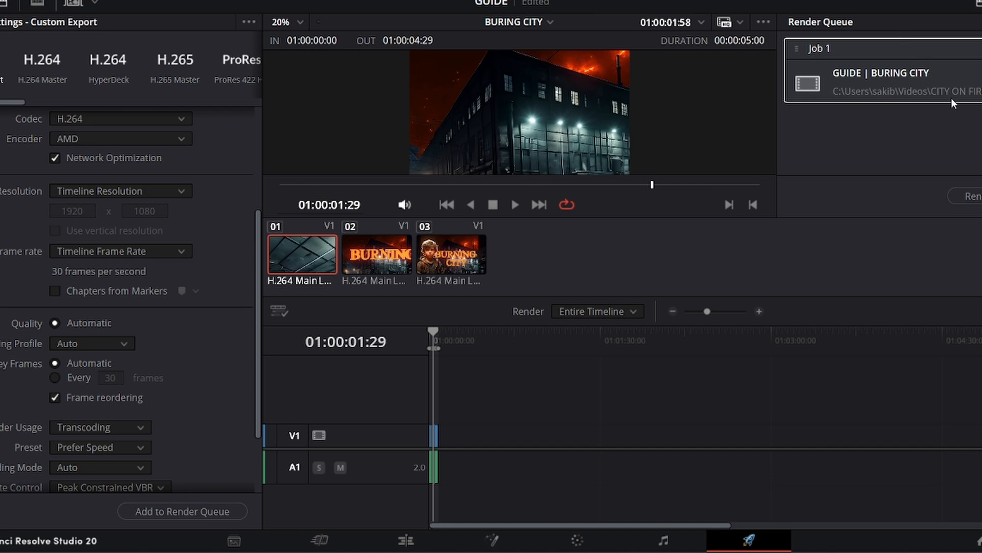
pyautogui.click(182, 511)
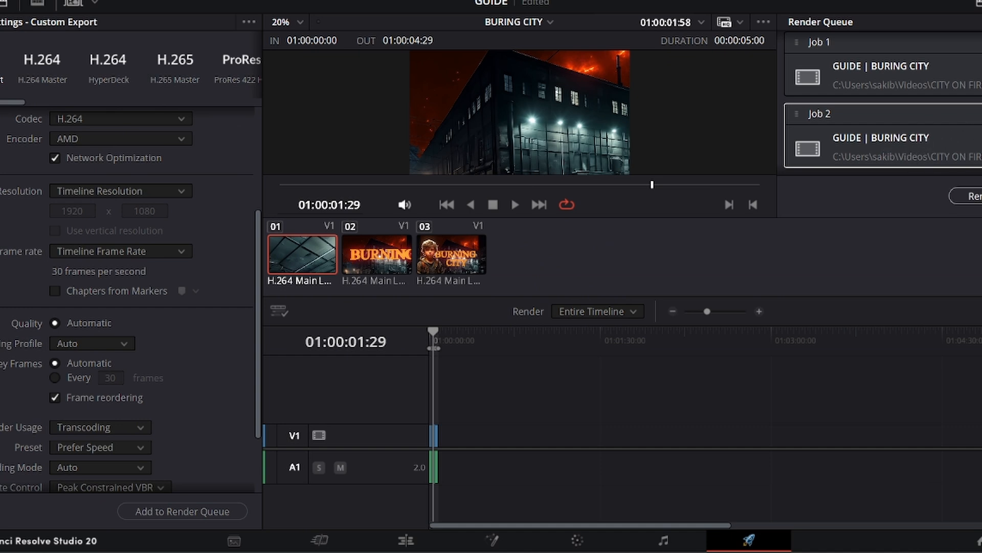
pyautogui.click(975, 195)
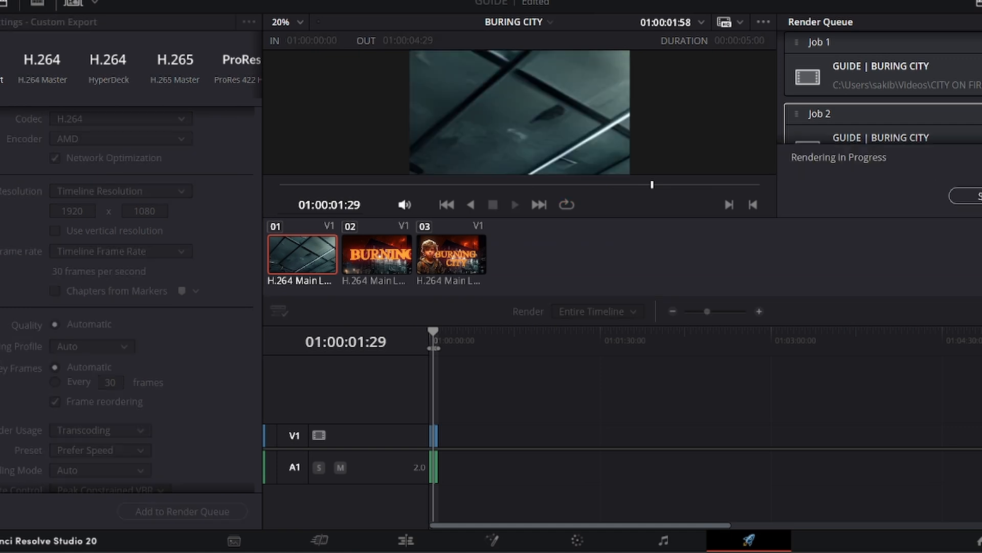
# - Open the rendered job's file location in File Explorer and play the CITY ON FIRE MP4 file
pyautogui.rightClick(902, 116)
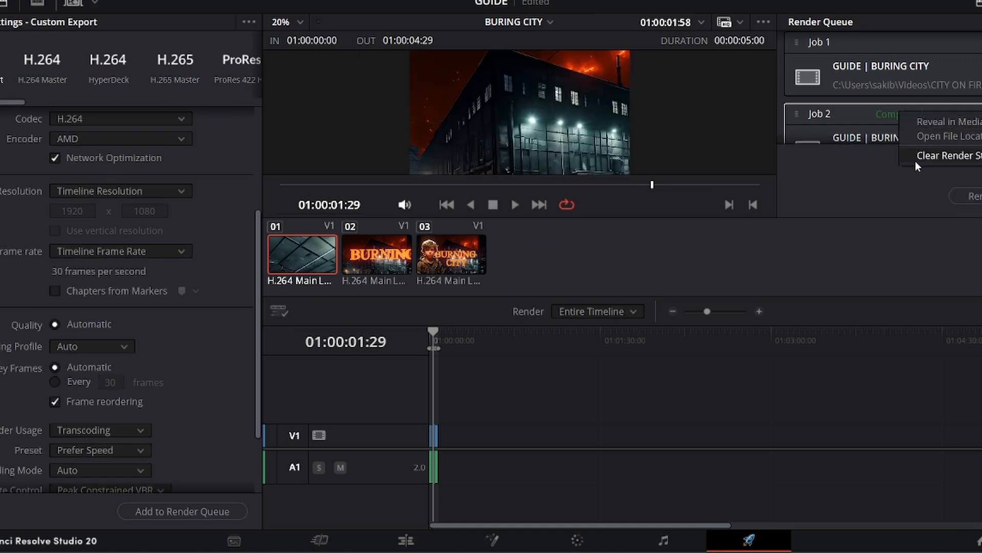
pyautogui.click(970, 136)
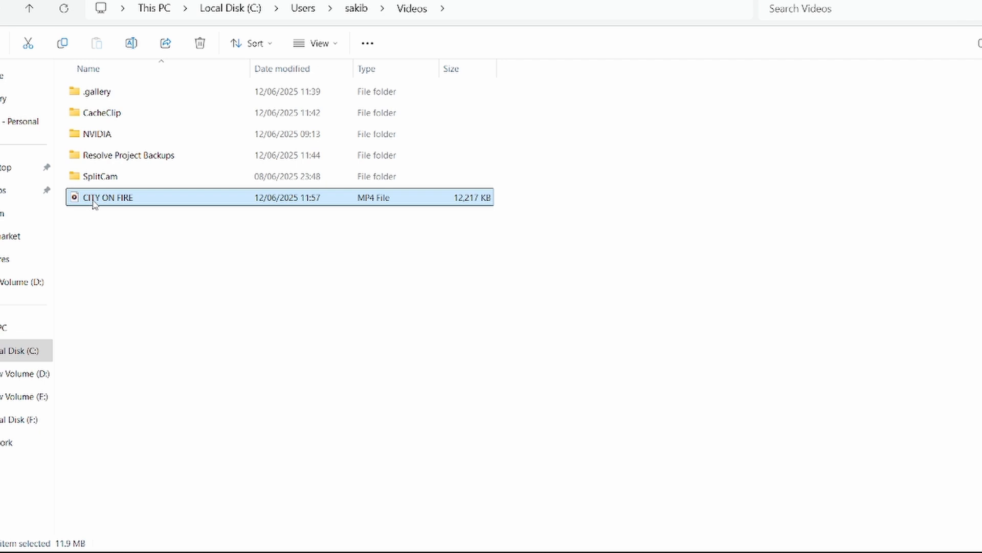
pyautogui.doubleClick(93, 198)
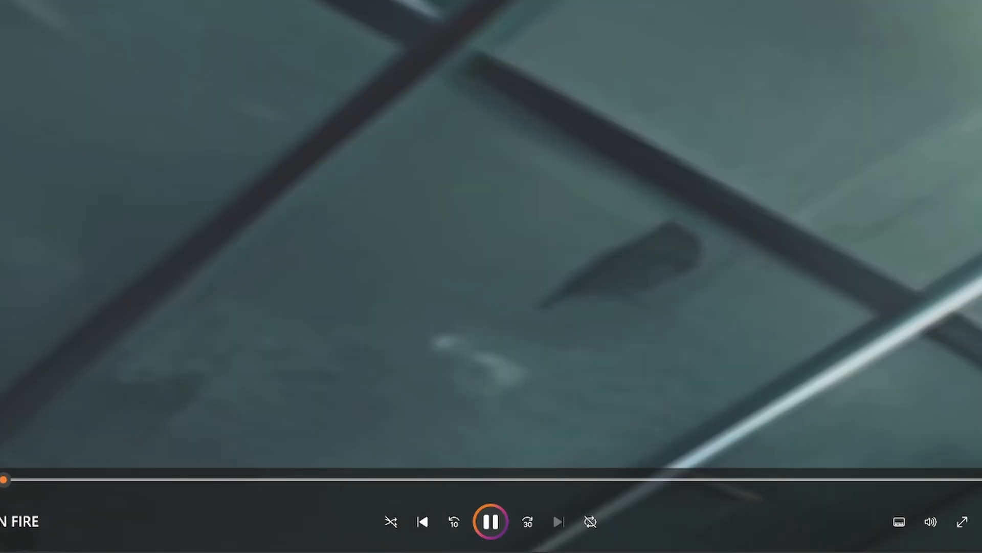